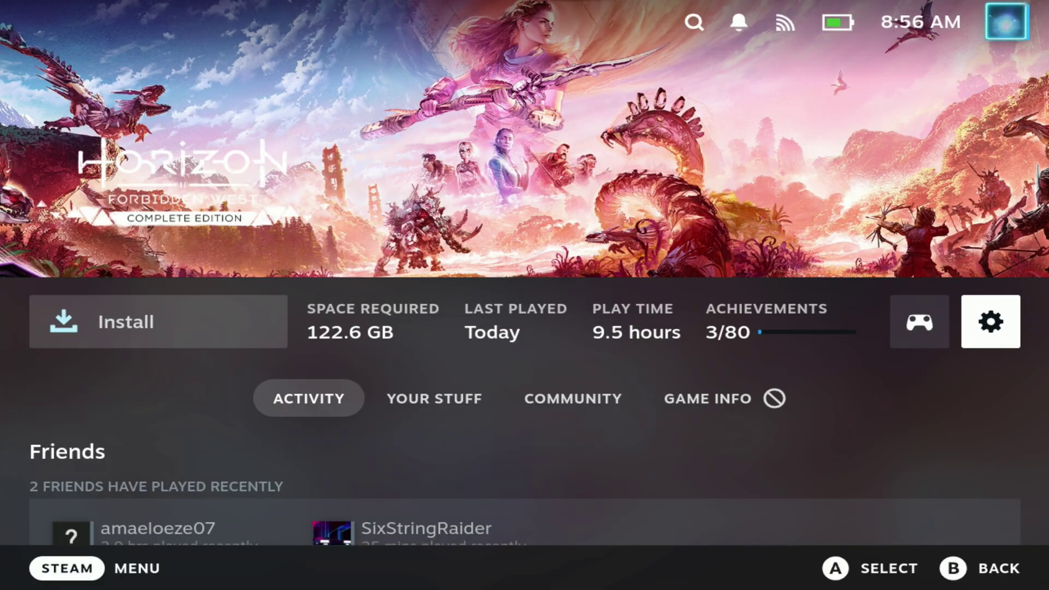
Leave the Horizon Forbidden West game page and open the Steam Deck's power options
key("Escape")
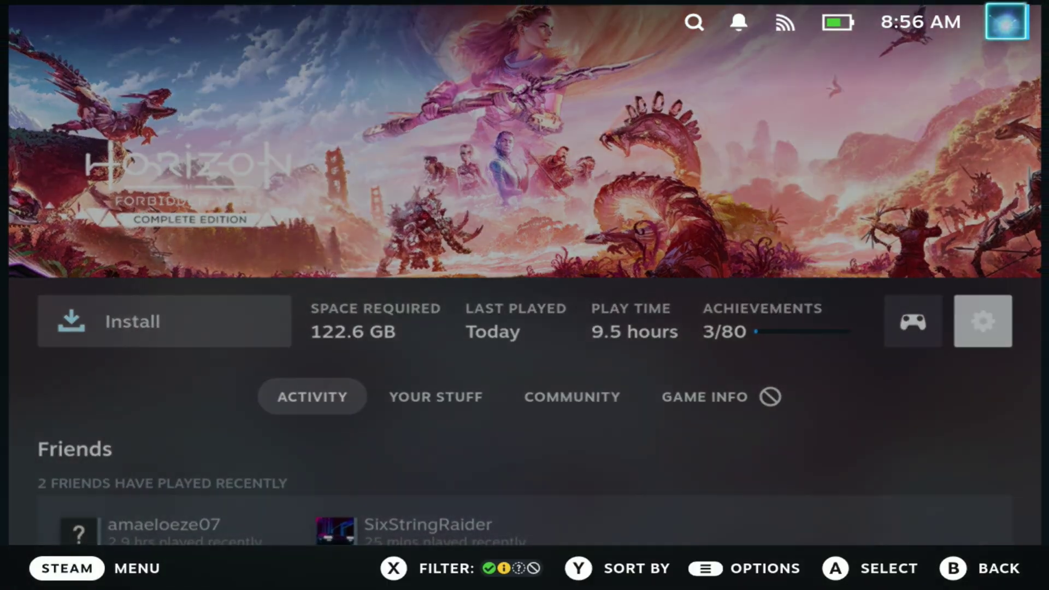
key("super")
key("Down")
key("Down")
key("Down")
key("Down")
key("Down")
key("Down")
key("Down")
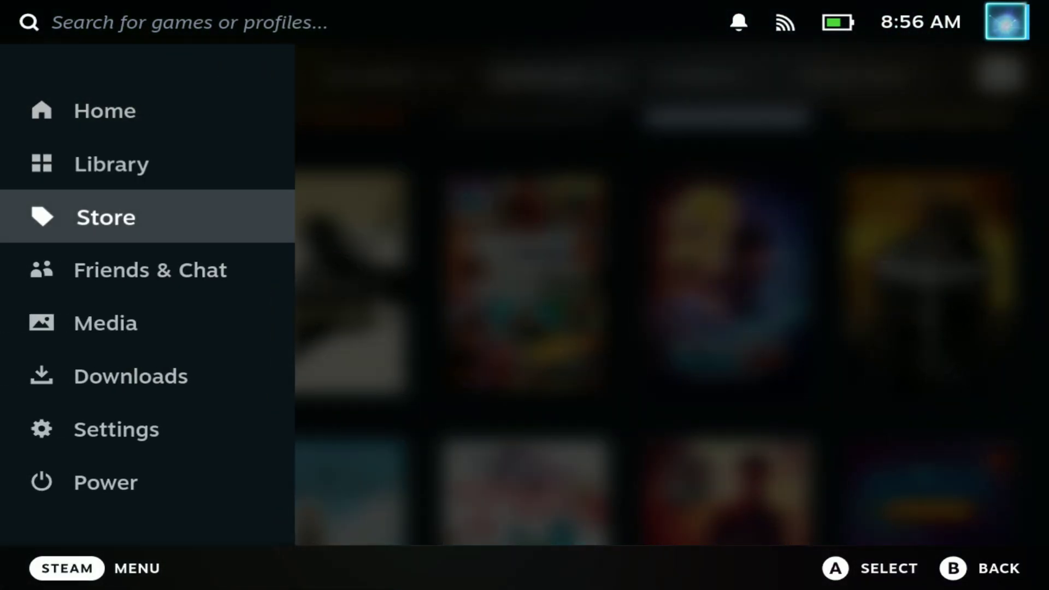
key("Return")
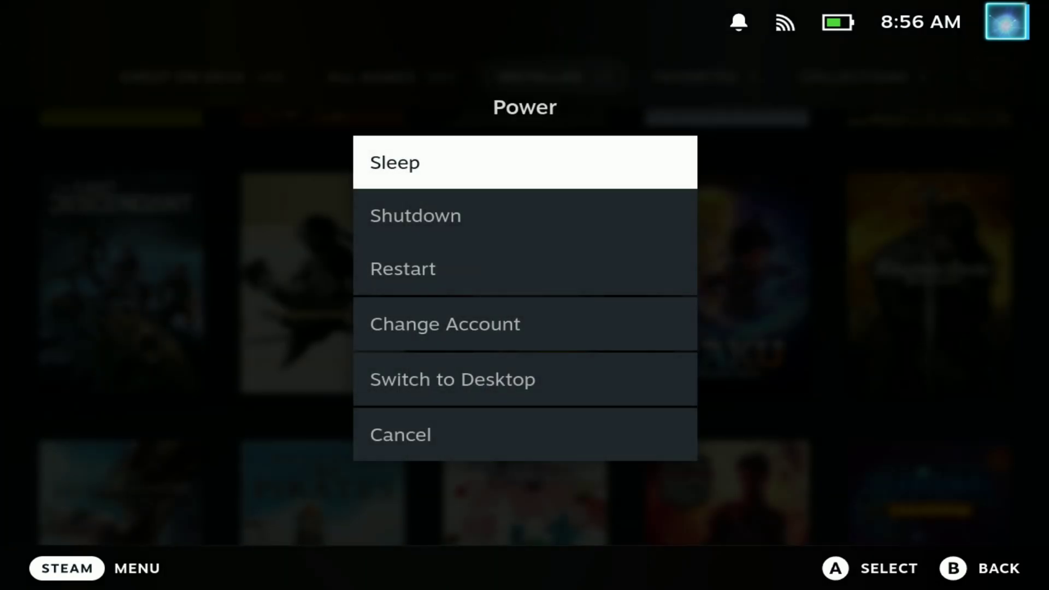
Switch the Steam Deck from gaming mode to the desktop
key("Down")
key("Down")
key("Down")
key("Down")
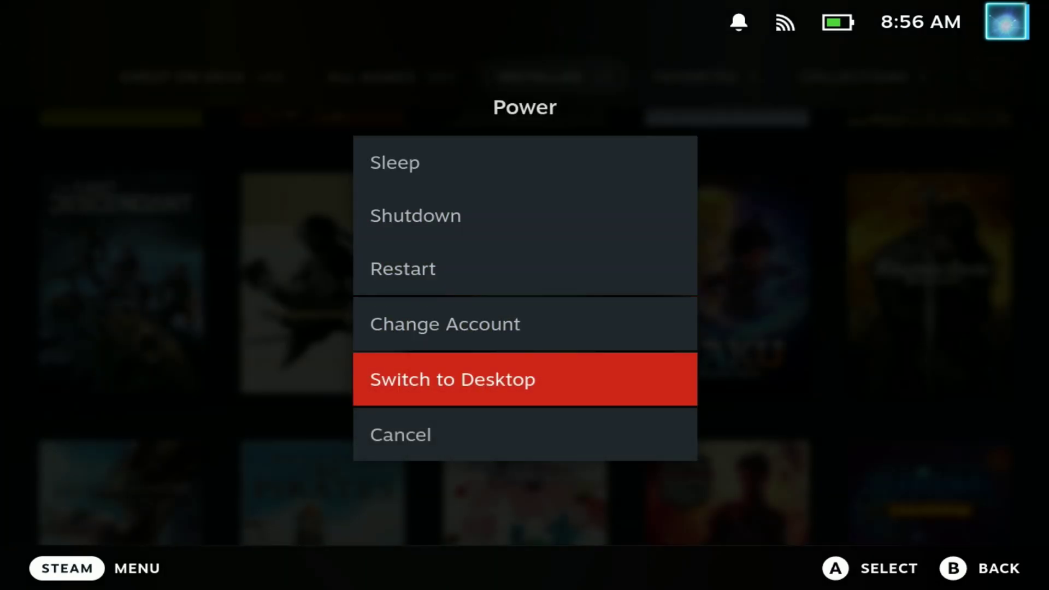
key("Return")
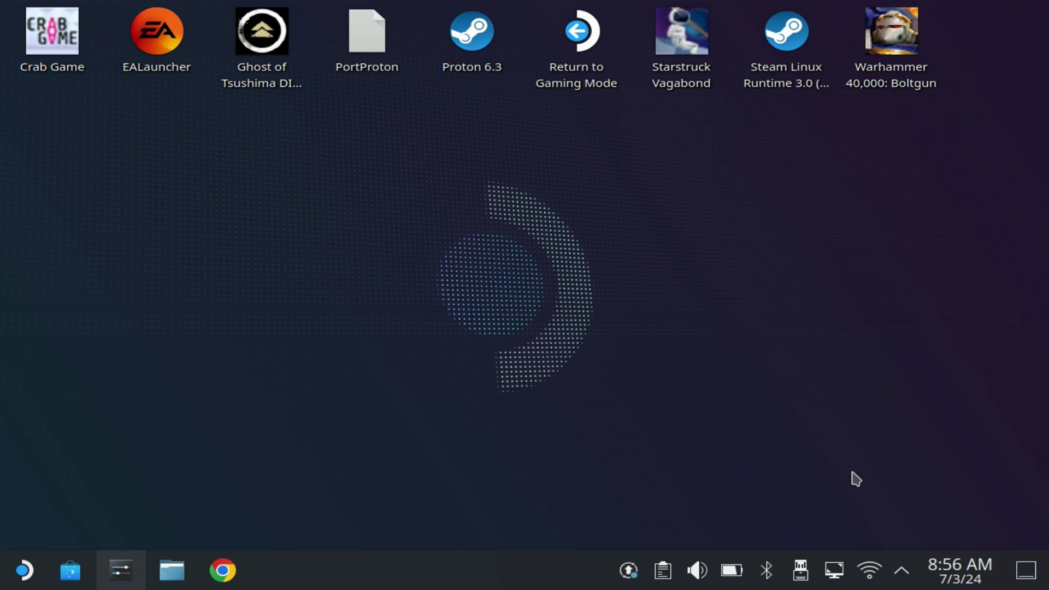
Launch the Google Chrome browser from the installed Internet applications
left_click(21, 578)
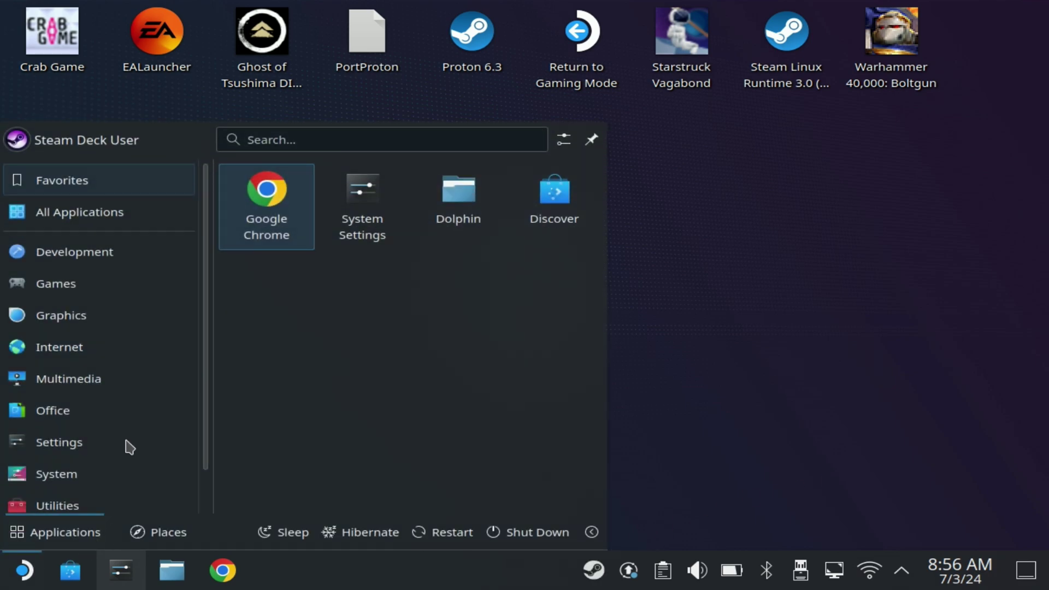
mouse_move(120, 343)
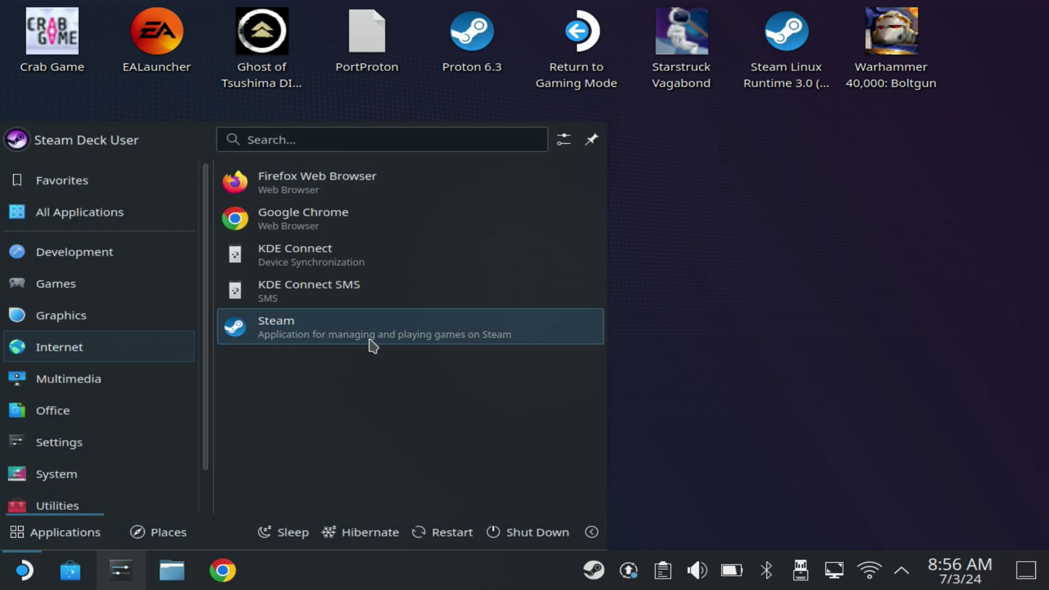
left_click(360, 219)
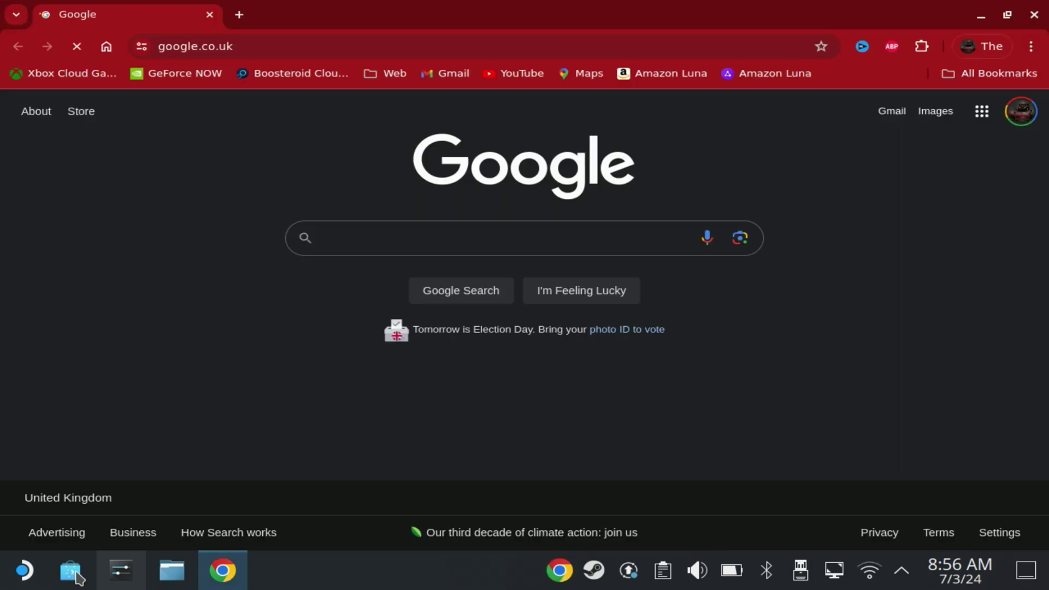
Open the Discover software store and search it for "chrome"
left_click(76, 578)
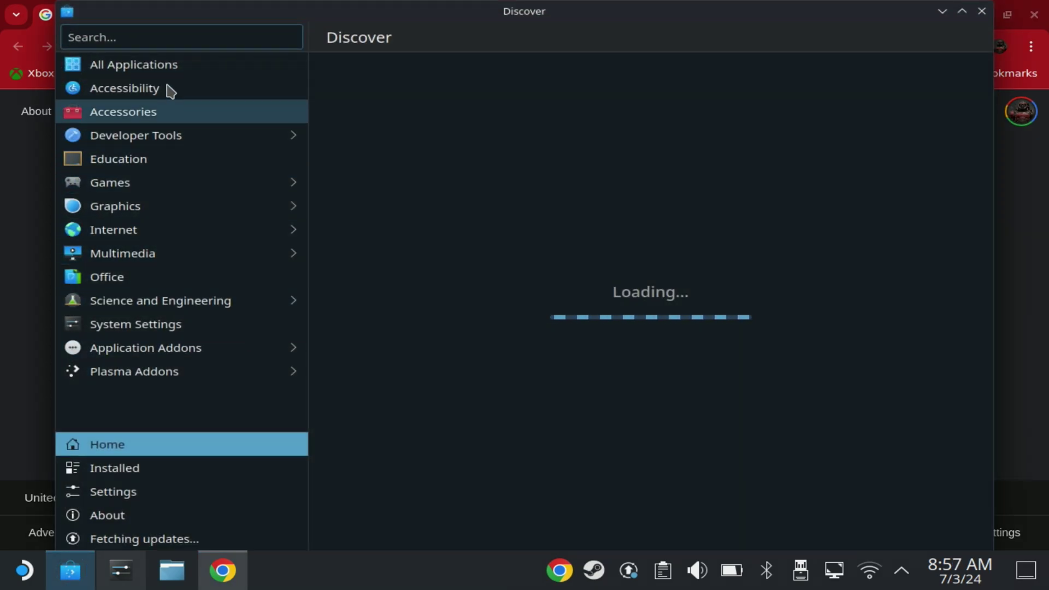
left_click(140, 37)
type("c")
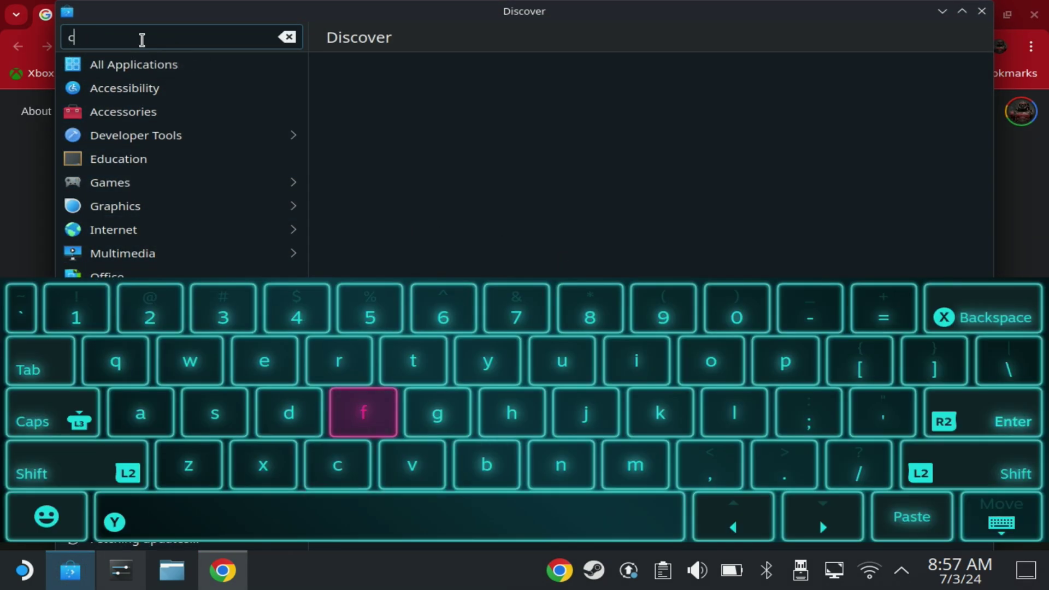
type("hr")
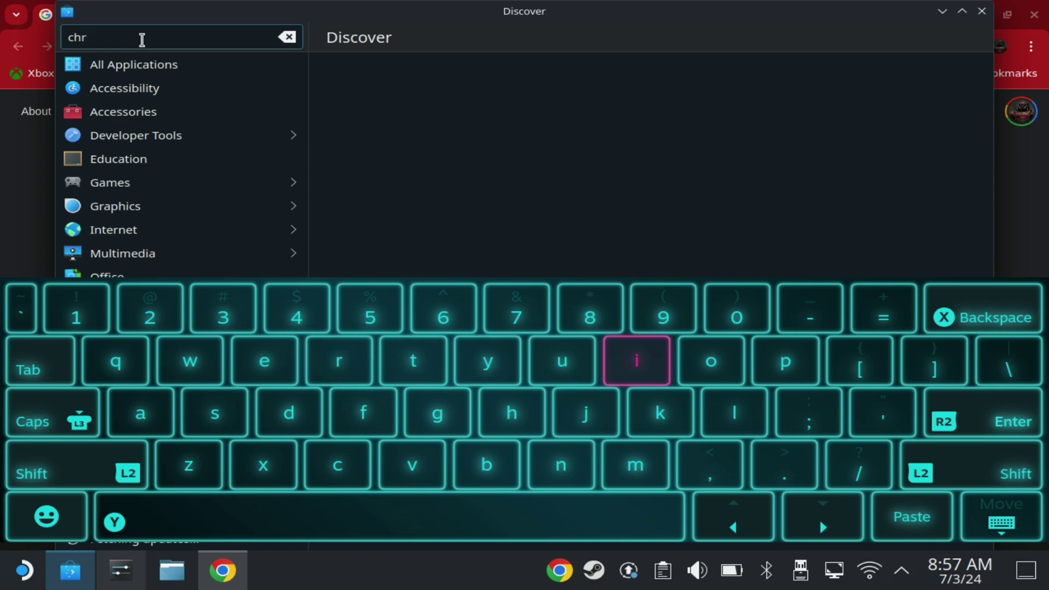
type("ome")
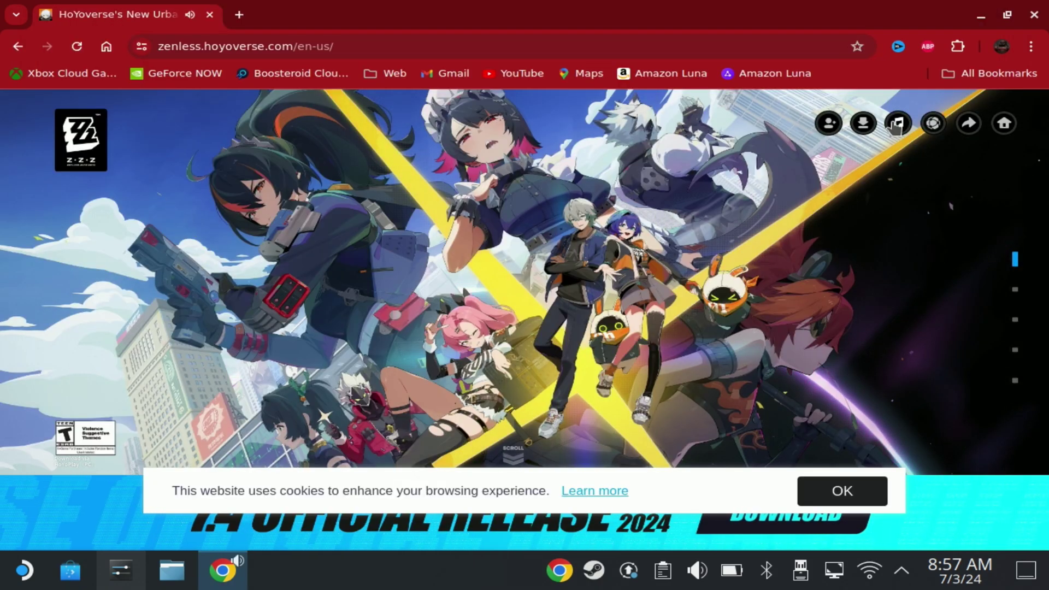
Mute the Zenless Zone Zero site's music and download the HoYoPlay version of the installer into the Downloads folder
left_click(896, 124)
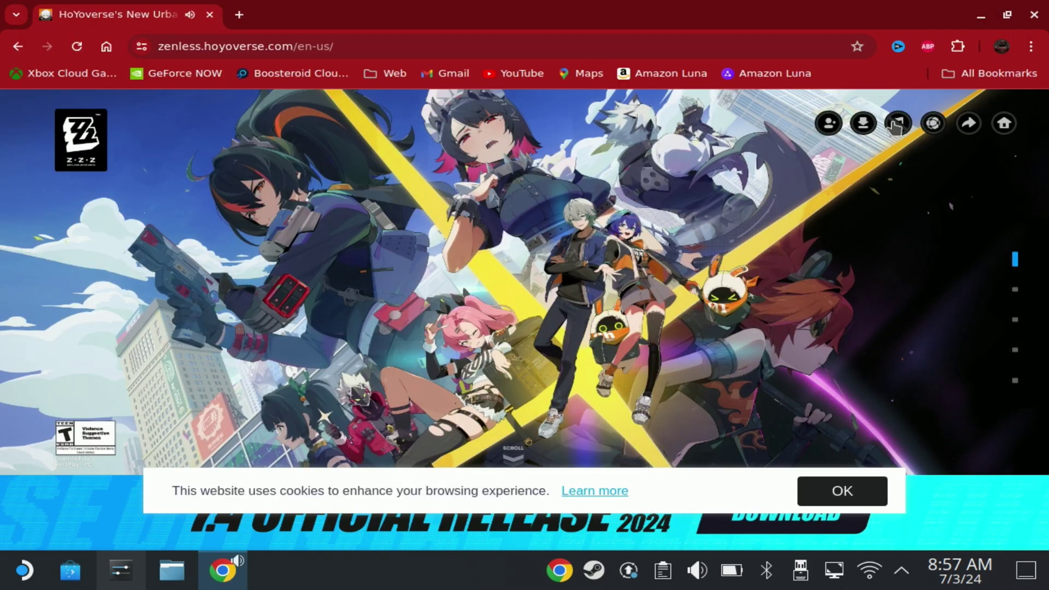
left_click(863, 124)
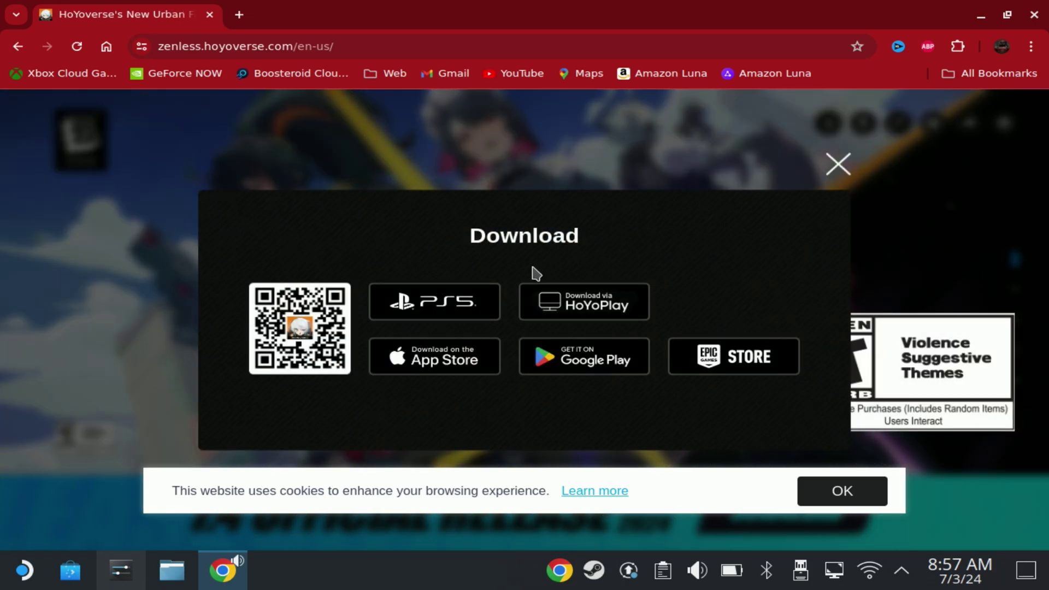
left_click(572, 310)
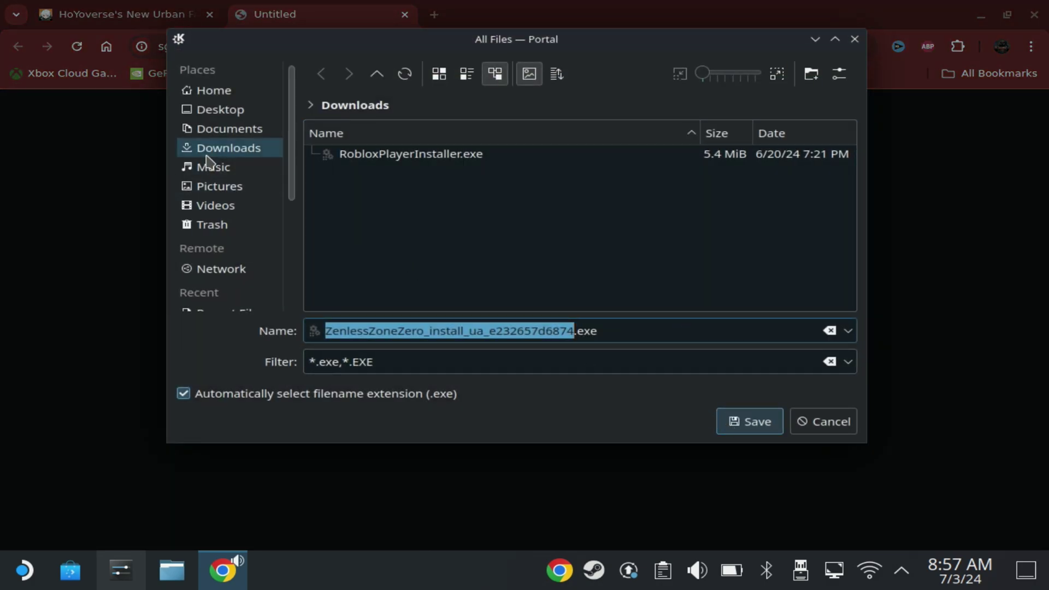
left_click(221, 150)
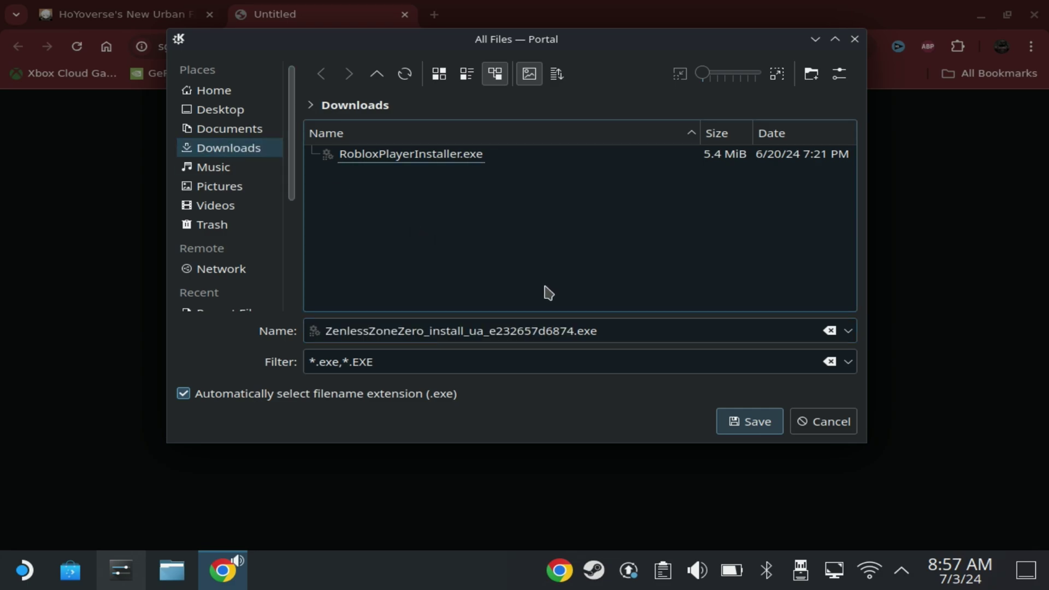
left_click(728, 435)
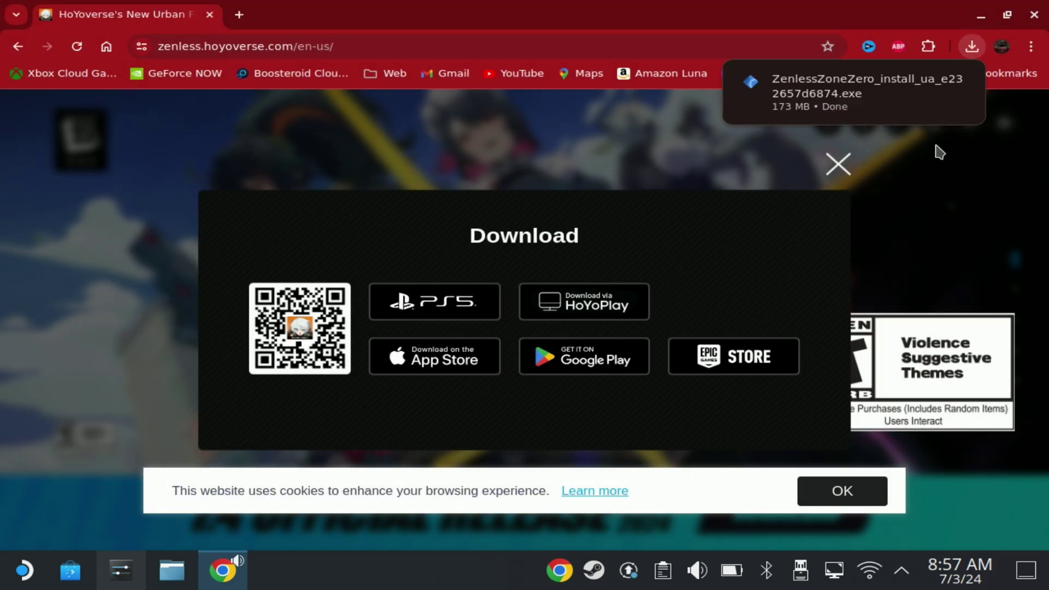
Show the downloaded ZenlessZoneZero installer in its folder and add it to Steam
mouse_move(928, 84)
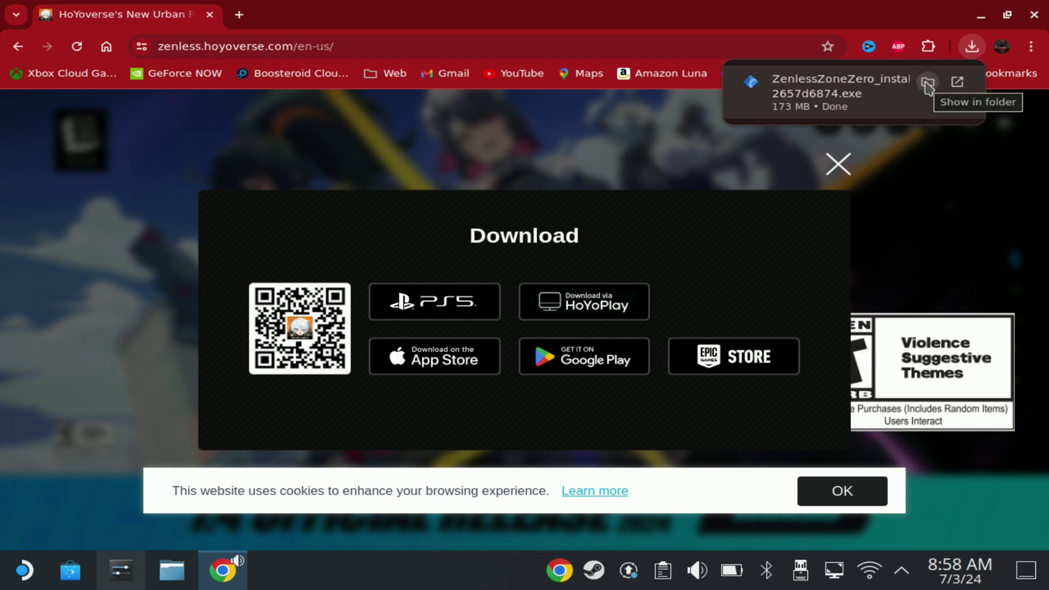
left_click(928, 85)
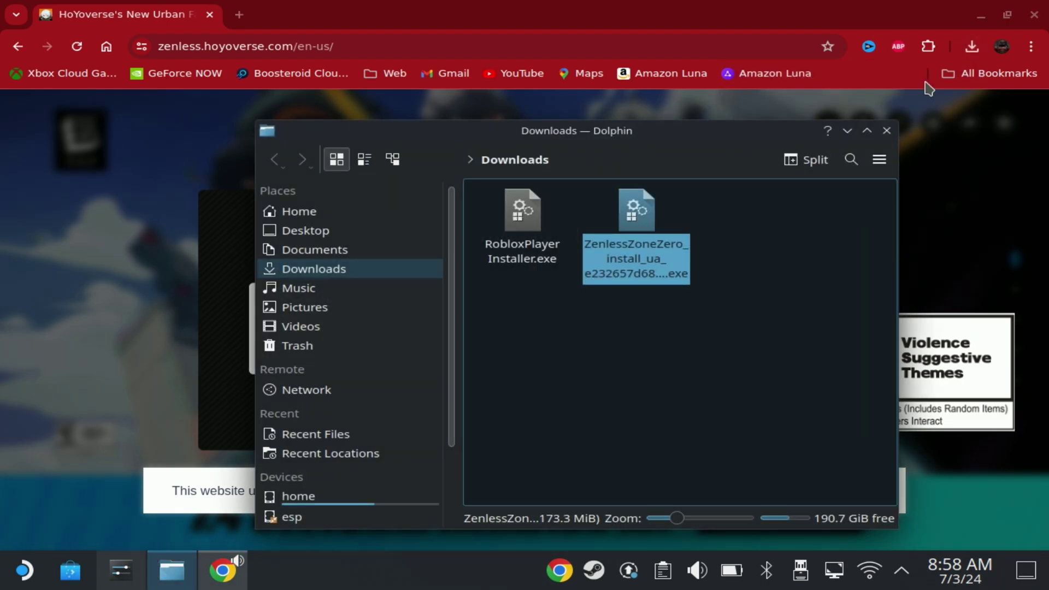
right_click(642, 234)
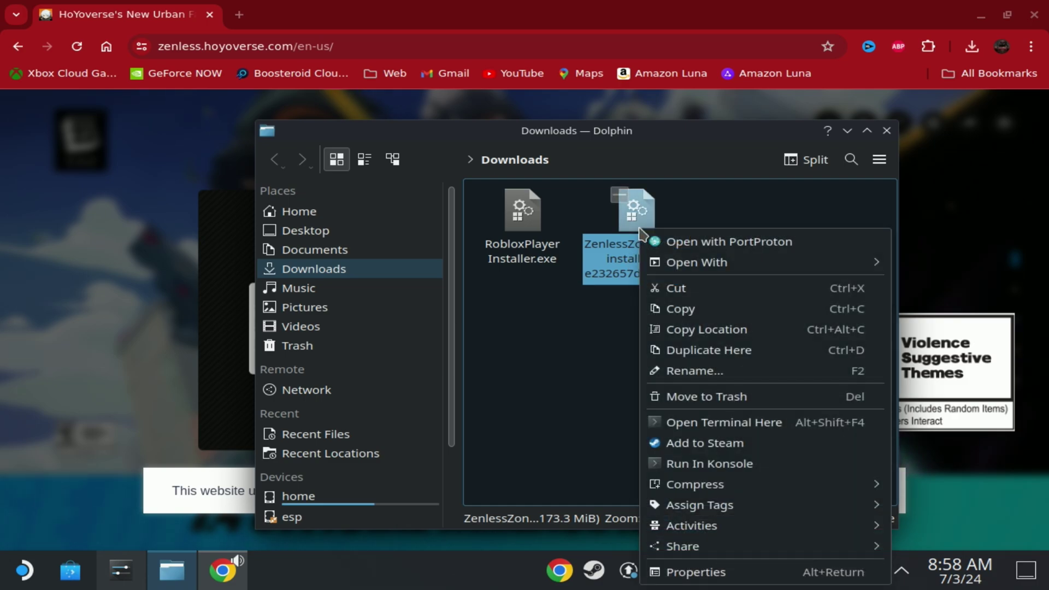
left_click(669, 445)
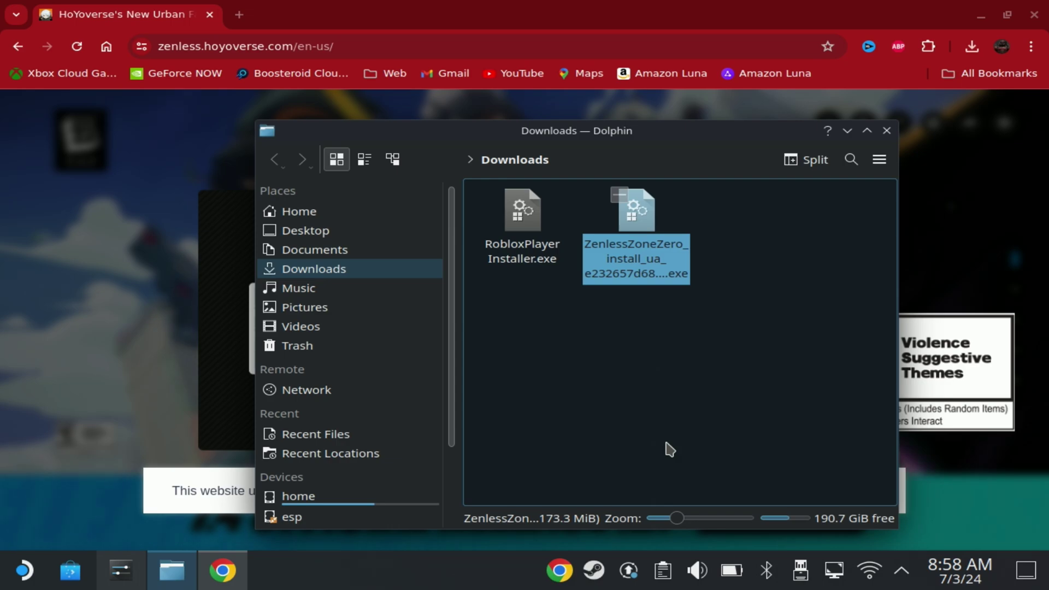
Open the Steam library, search for "ze" and select the ZenlessZoneZero installer entry
right_click(594, 579)
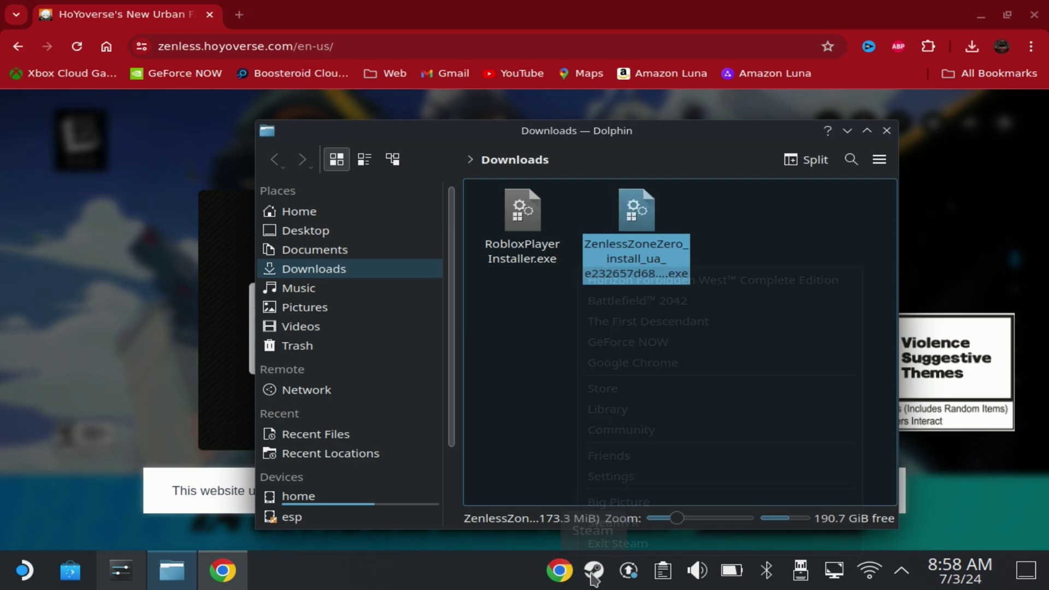
left_click(721, 413)
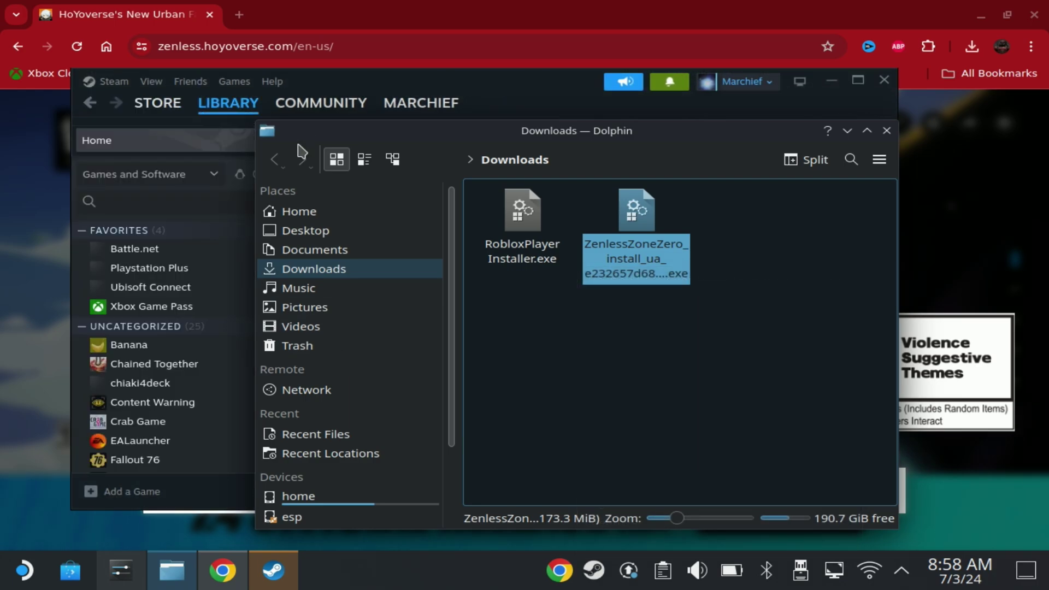
left_click(141, 202)
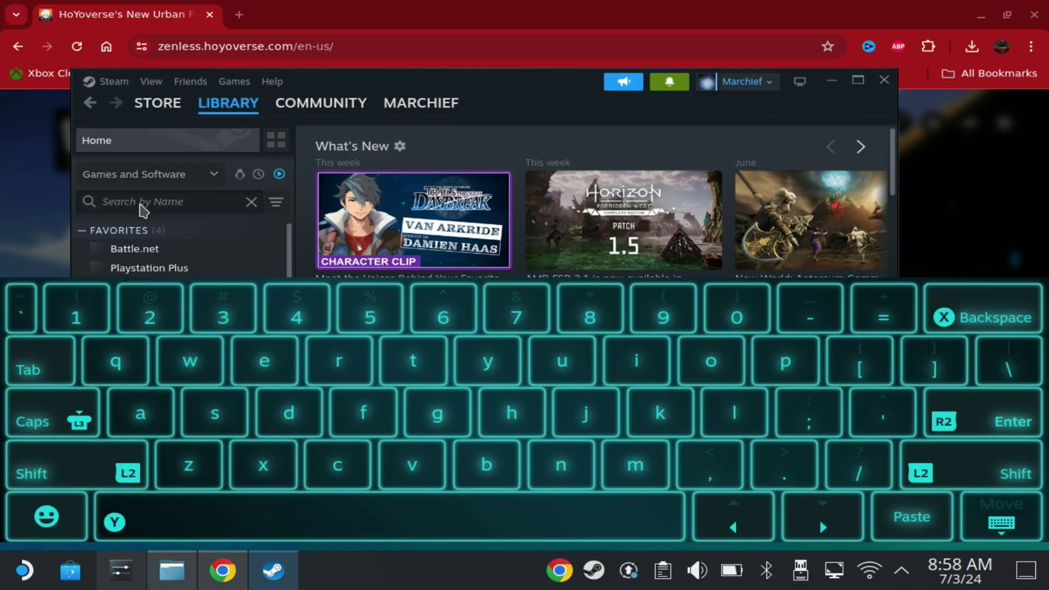
type("ze")
left_click(202, 306)
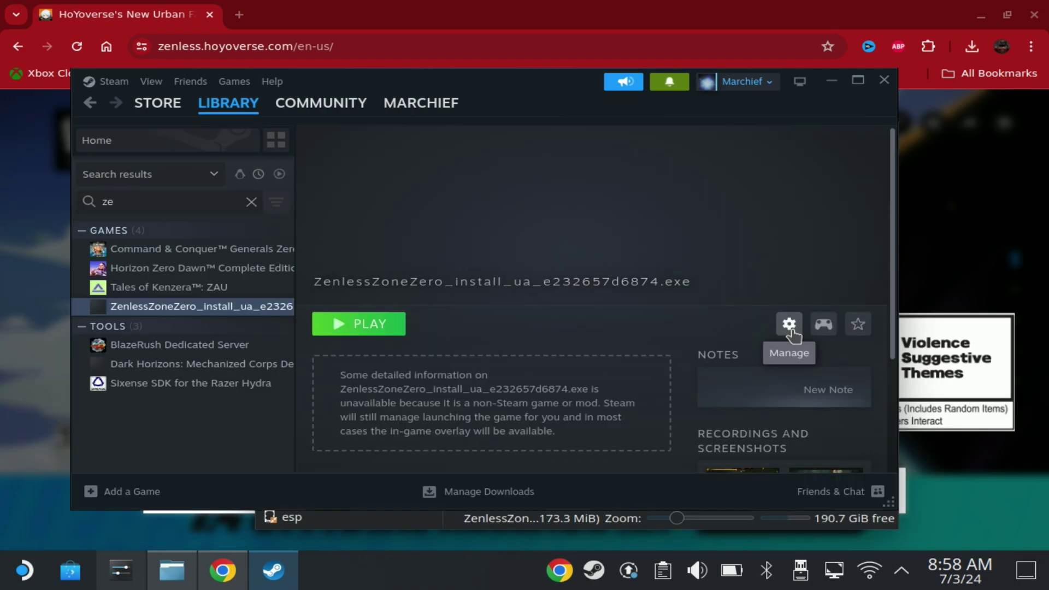
Force the ZenlessZoneZero installer entry to use the Proton Experimental compatibility tool and close its properties
left_click(789, 324)
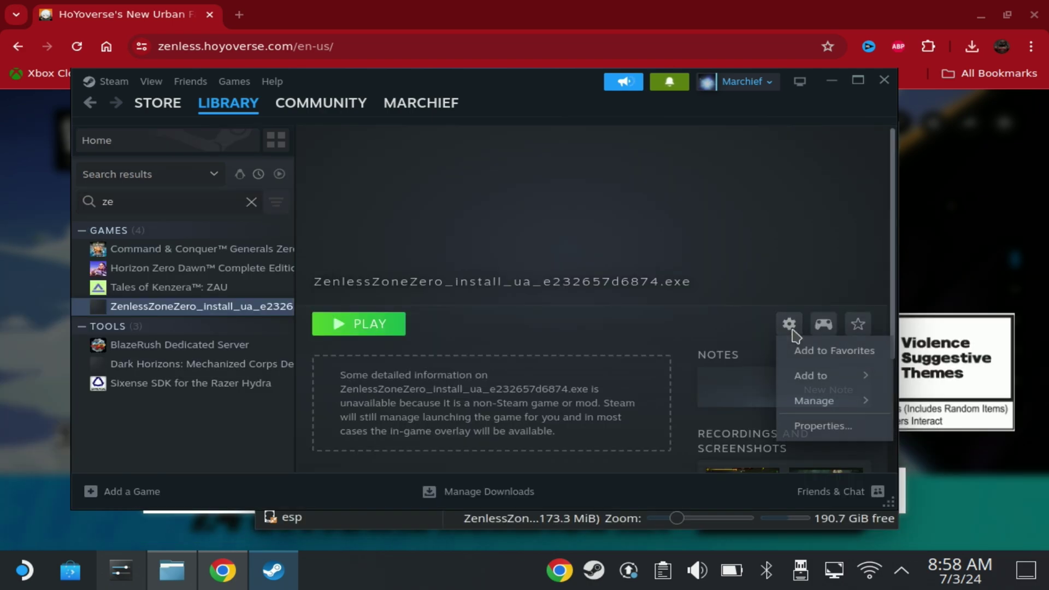
left_click(799, 427)
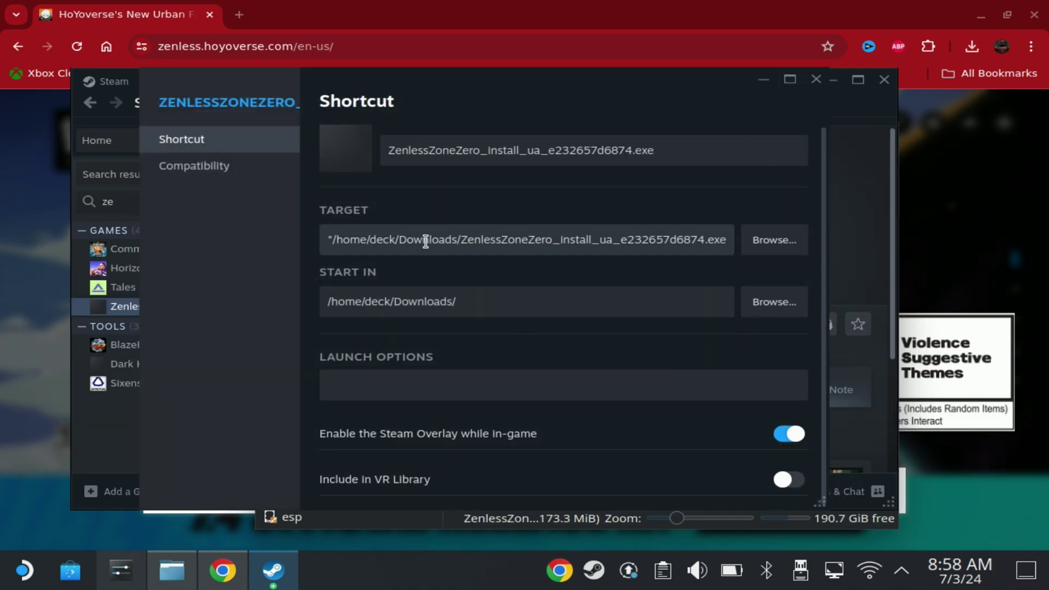
left_click(252, 180)
left_click(386, 152)
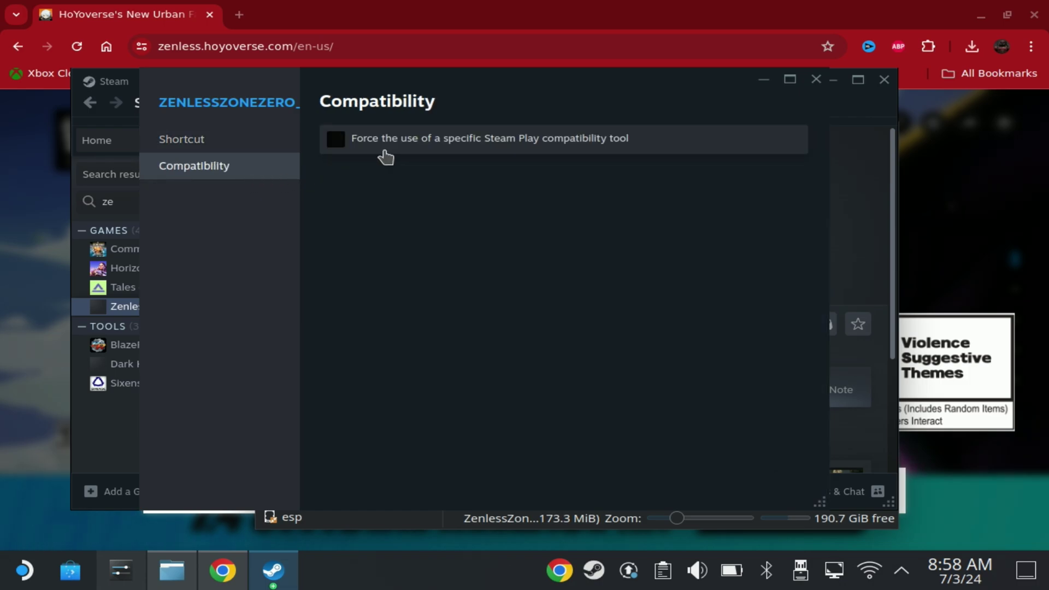
left_click(398, 176)
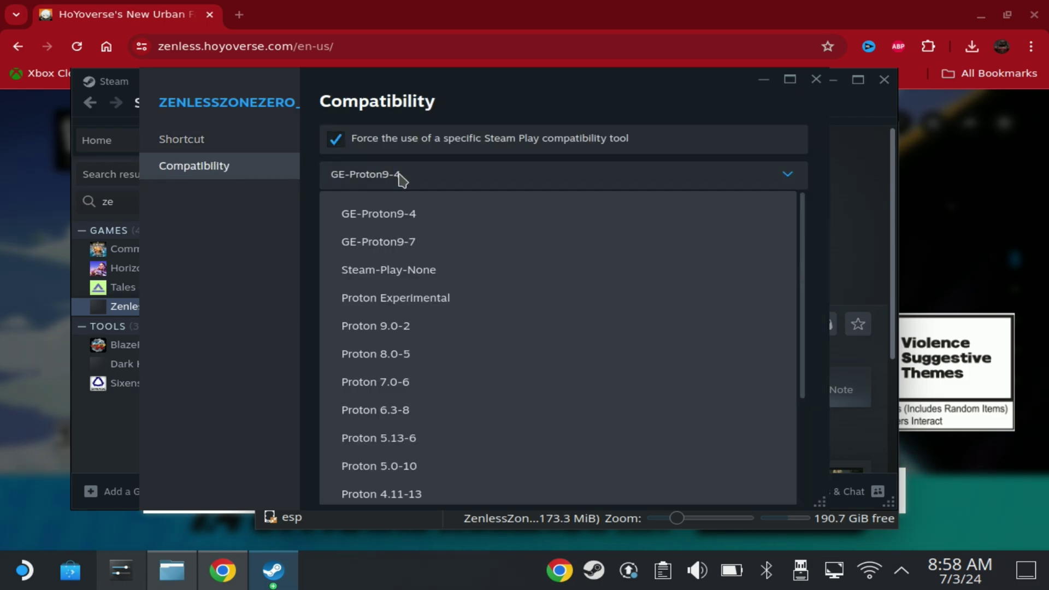
left_click(432, 298)
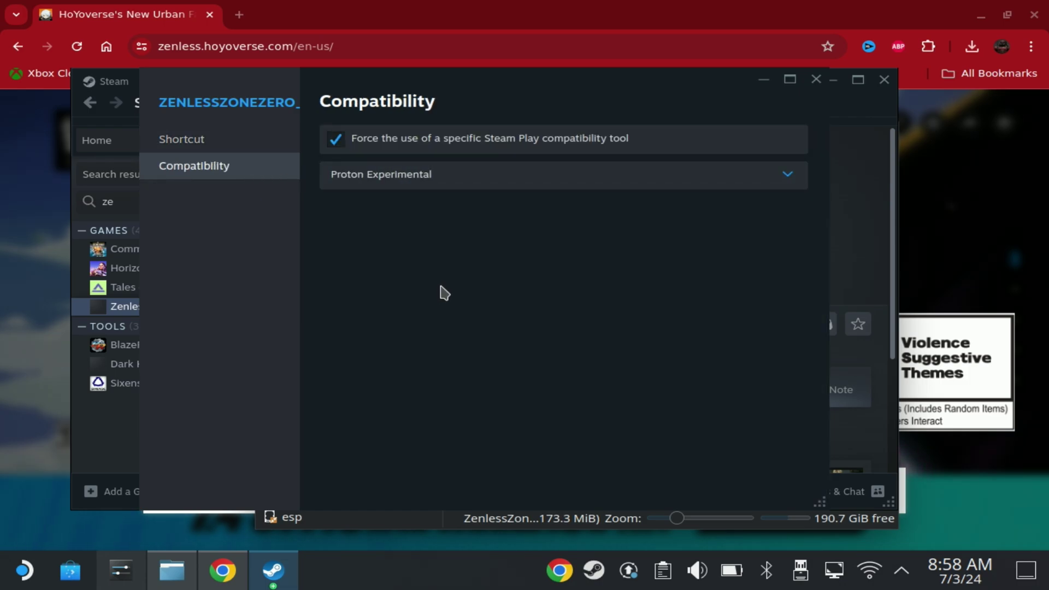
left_click(816, 79)
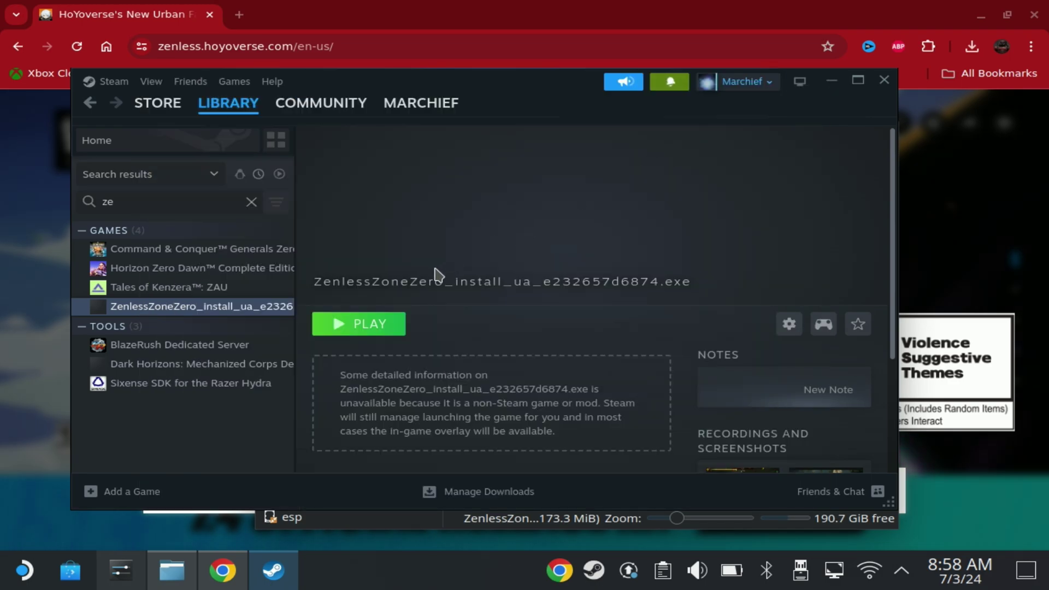
Launch the ZenlessZoneZero installer, agree to its terms and privacy policy, and start the Quick Installation
left_click(372, 325)
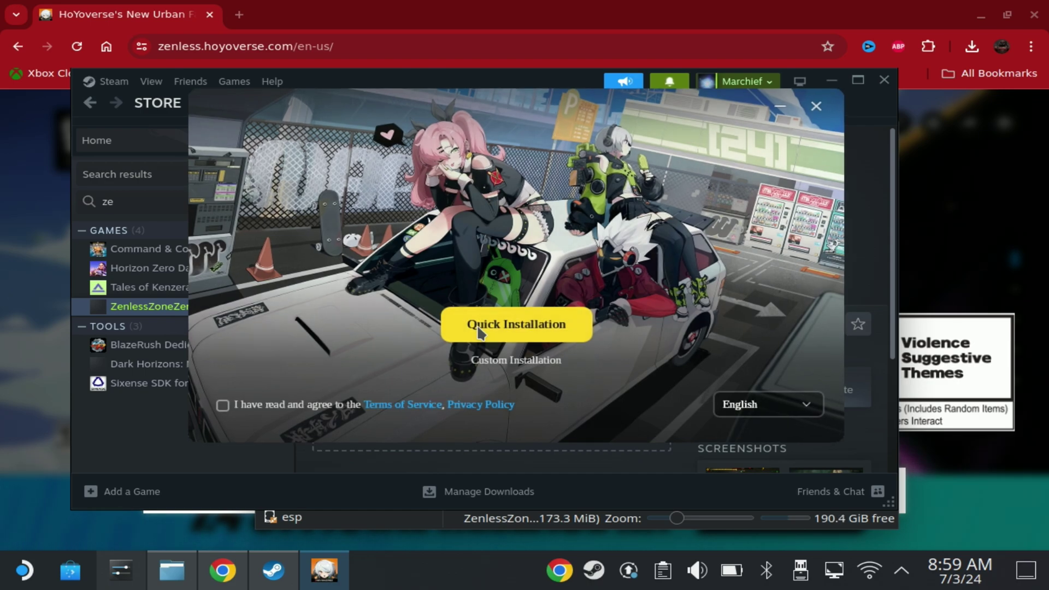
left_click(318, 405)
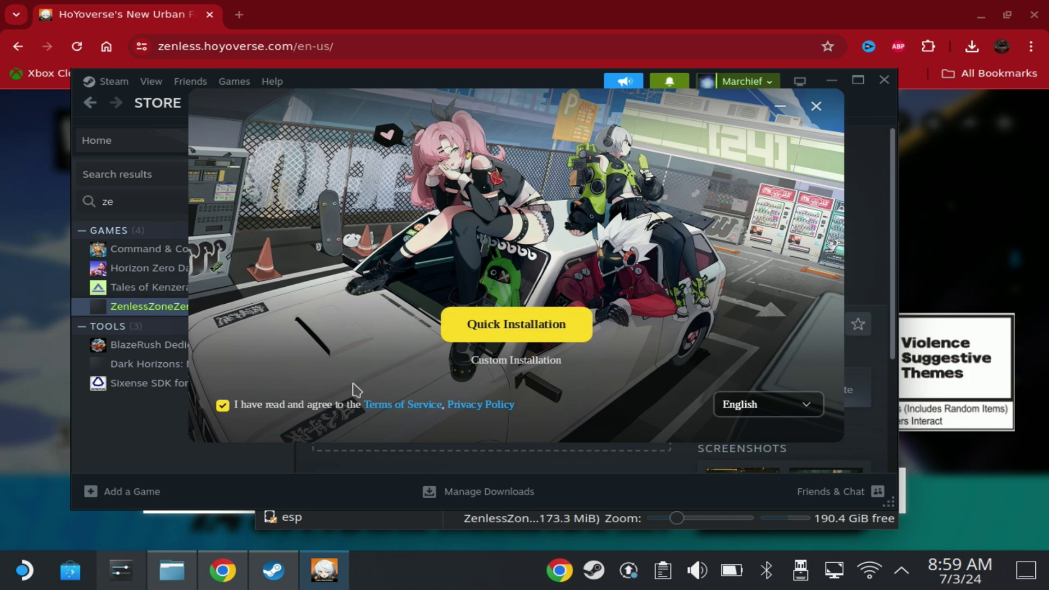
left_click(485, 327)
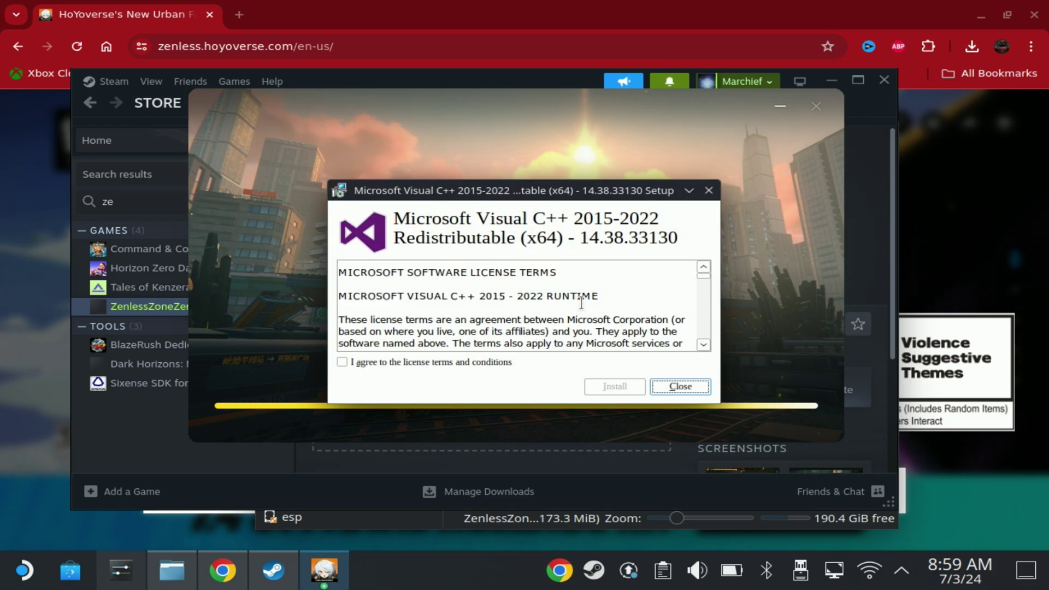
Accept the license terms of the Microsoft Visual C++ 2015-2022 Redistributable (x64) and install it
left_click(425, 363)
left_click(591, 388)
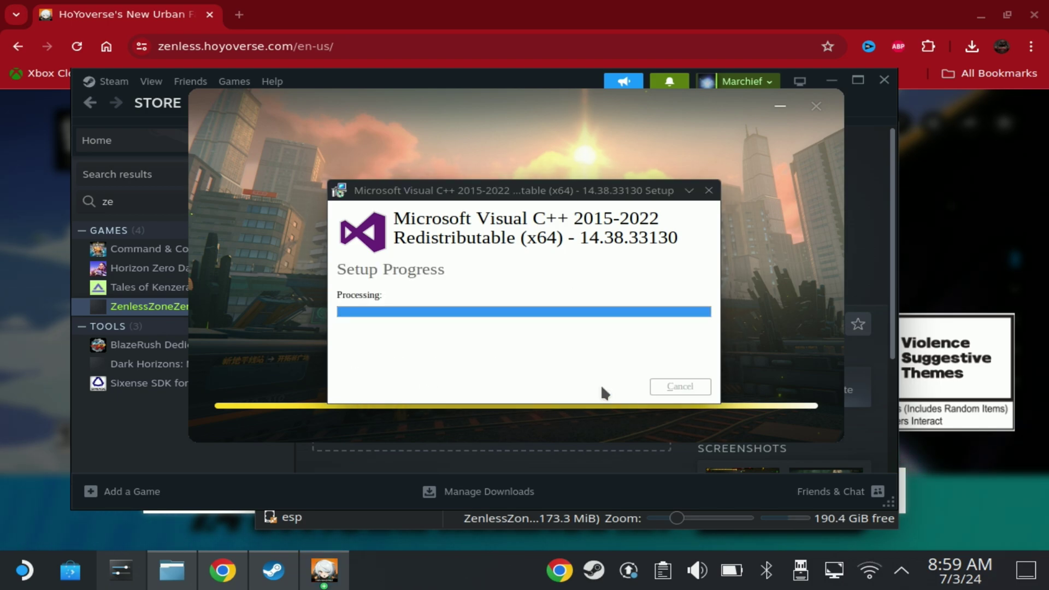
Close the Visual C++ redistributable setup and finish the installer by launching HoYoPlay
left_click(661, 388)
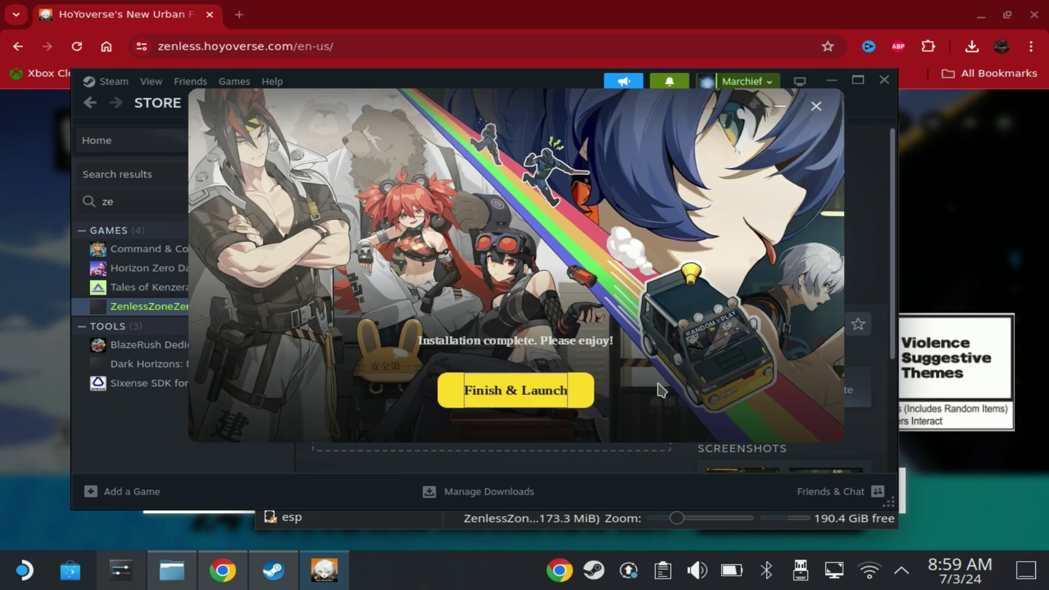
key("Return")
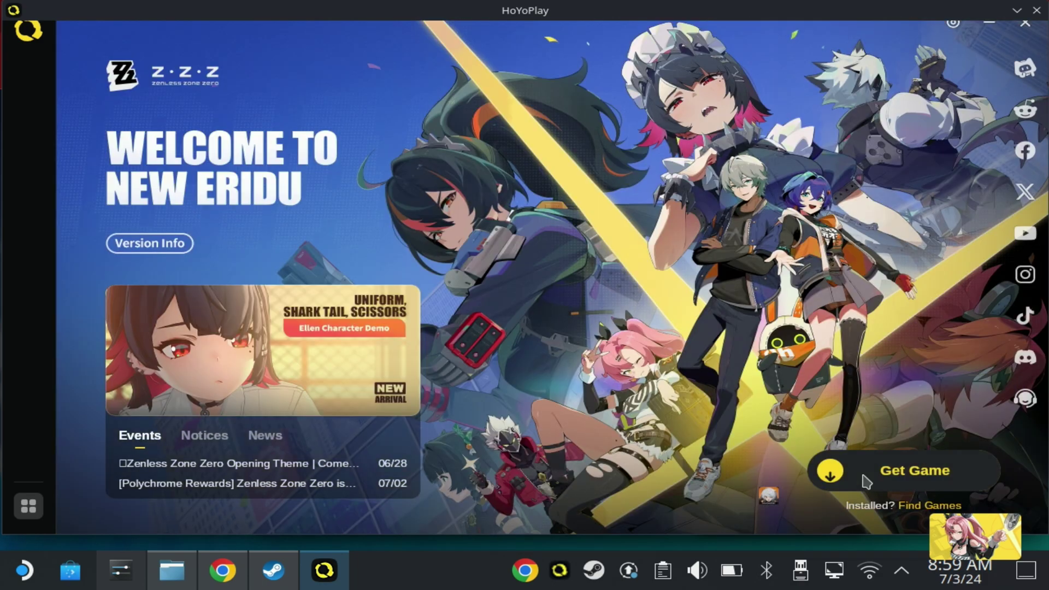
Try to set the game's installation path to a folder inside Z:\home\deck\Games, and dismiss the installation path selection
left_click(857, 469)
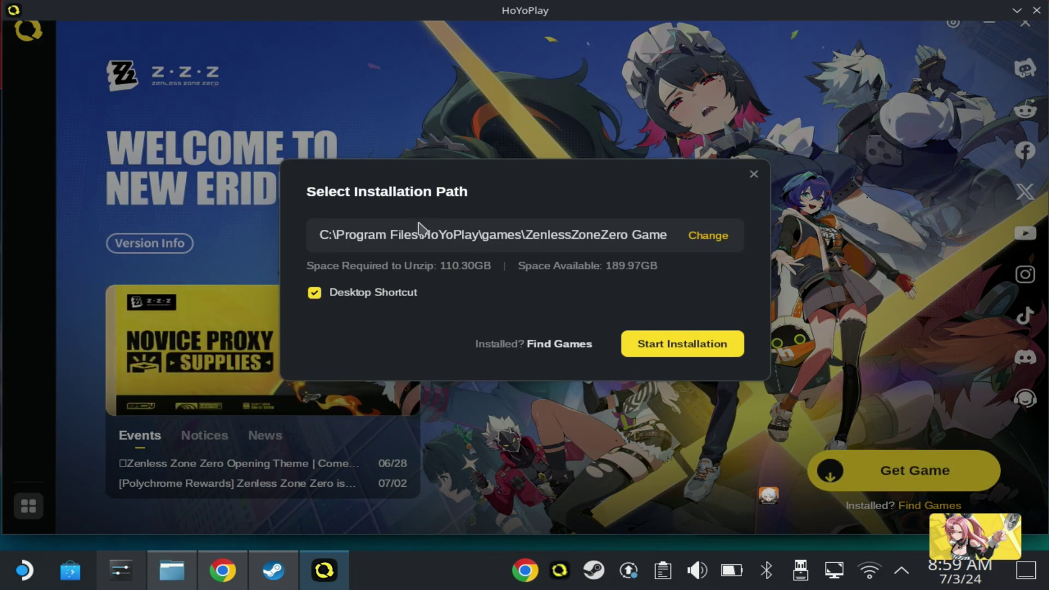
left_click(421, 246)
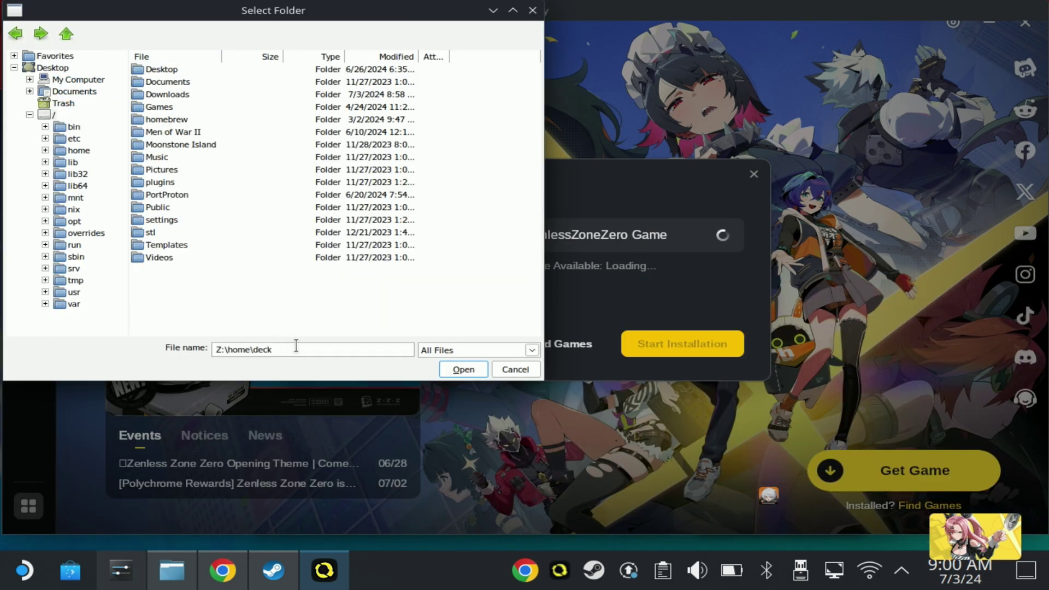
right_click(267, 304)
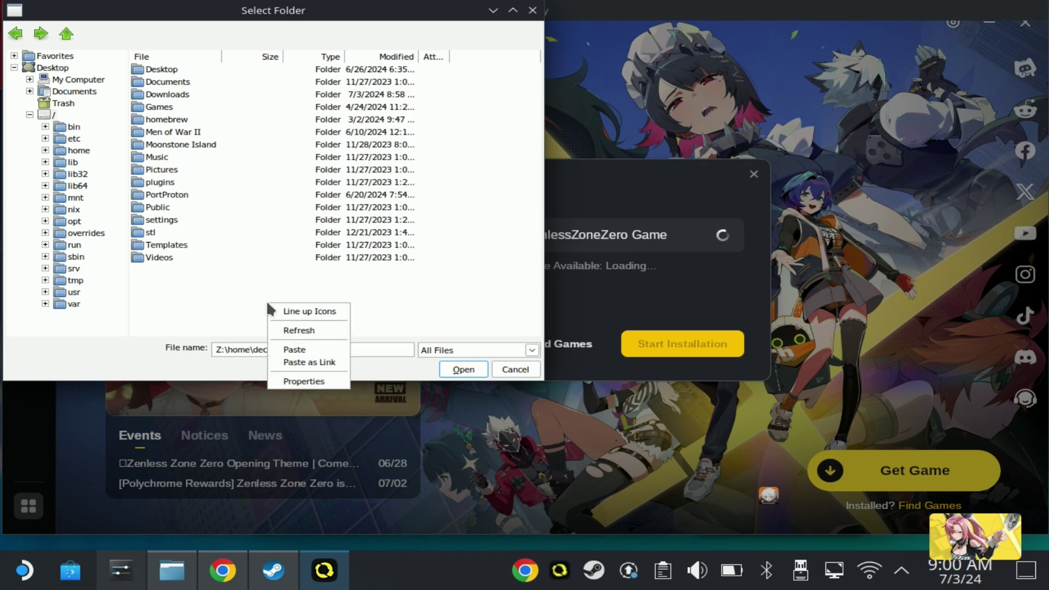
left_click(189, 304)
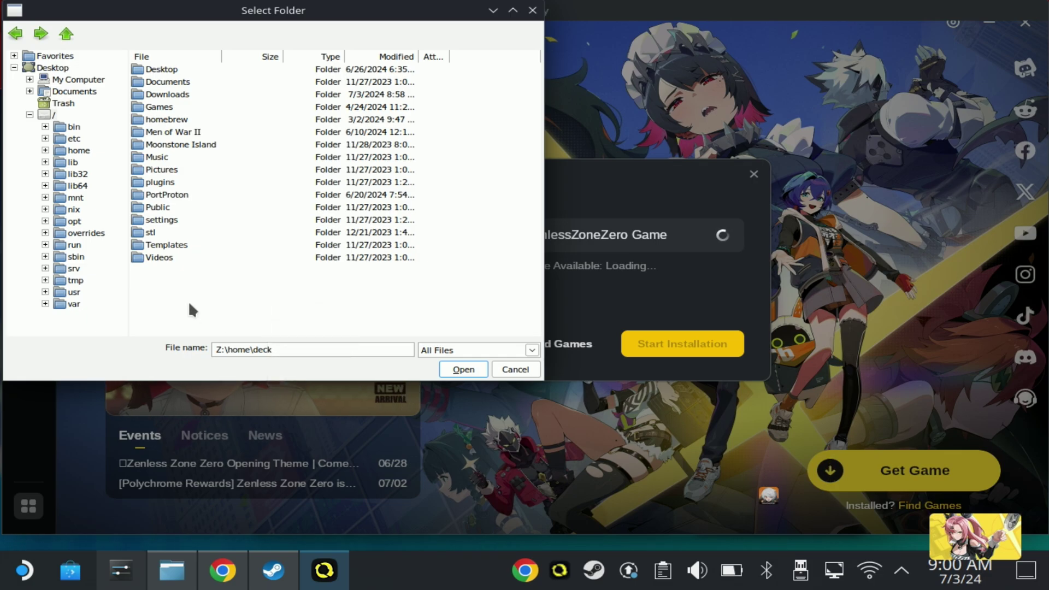
double_click(160, 106)
left_click(462, 370)
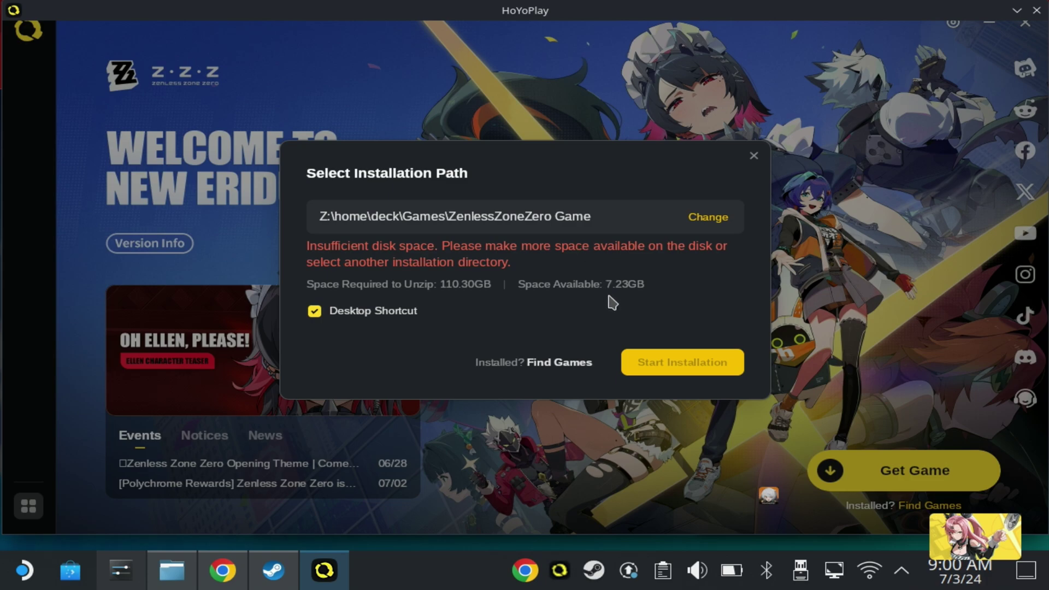
left_click(694, 219)
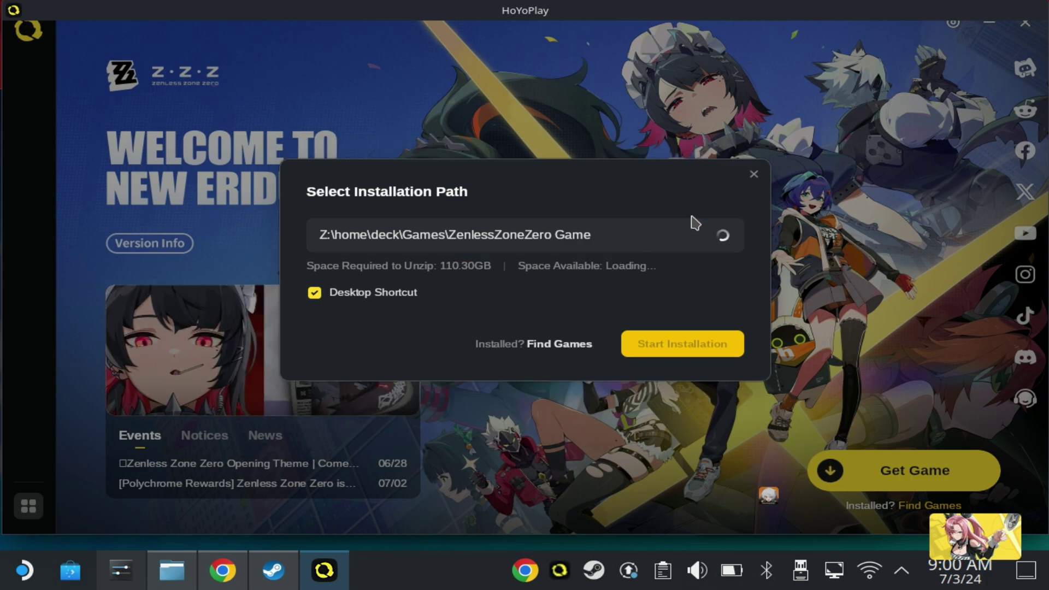
left_click(514, 369)
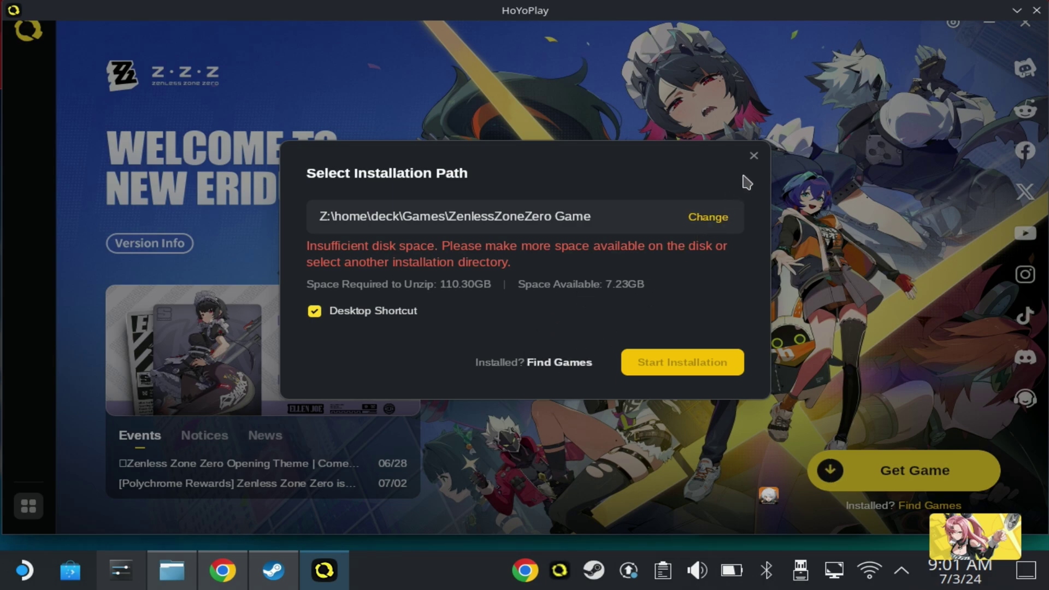
left_click(754, 158)
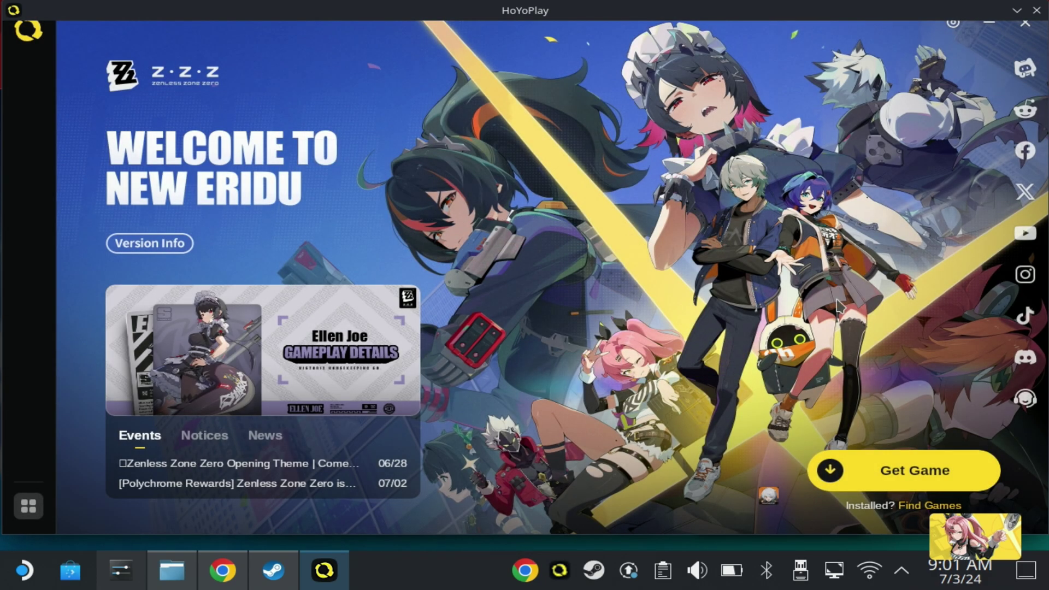
Get Zenless Zone Zero through HoYoPlay and start the installed game
left_click(888, 459)
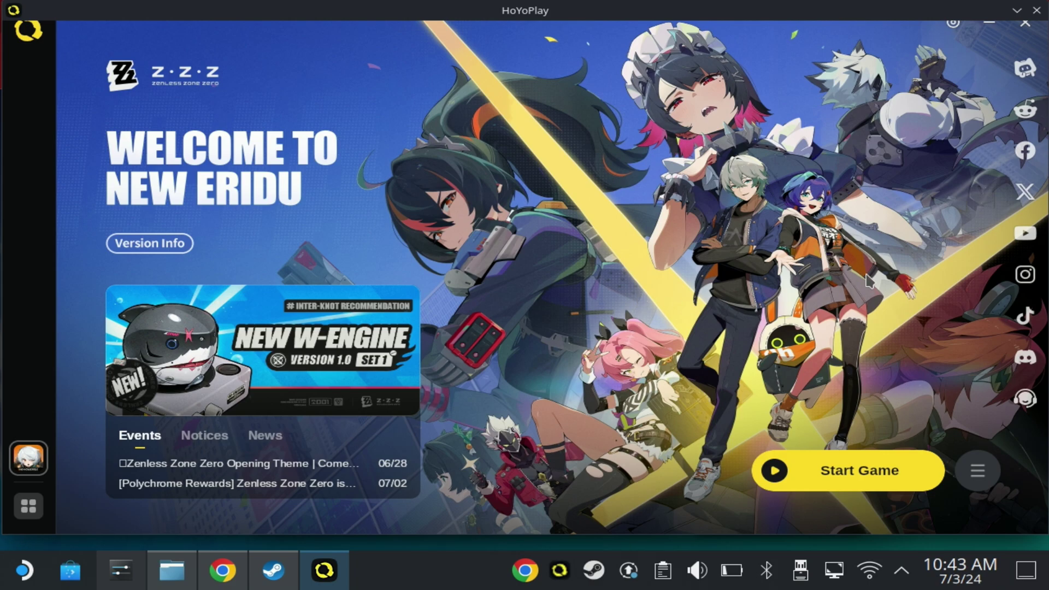
left_click(834, 468)
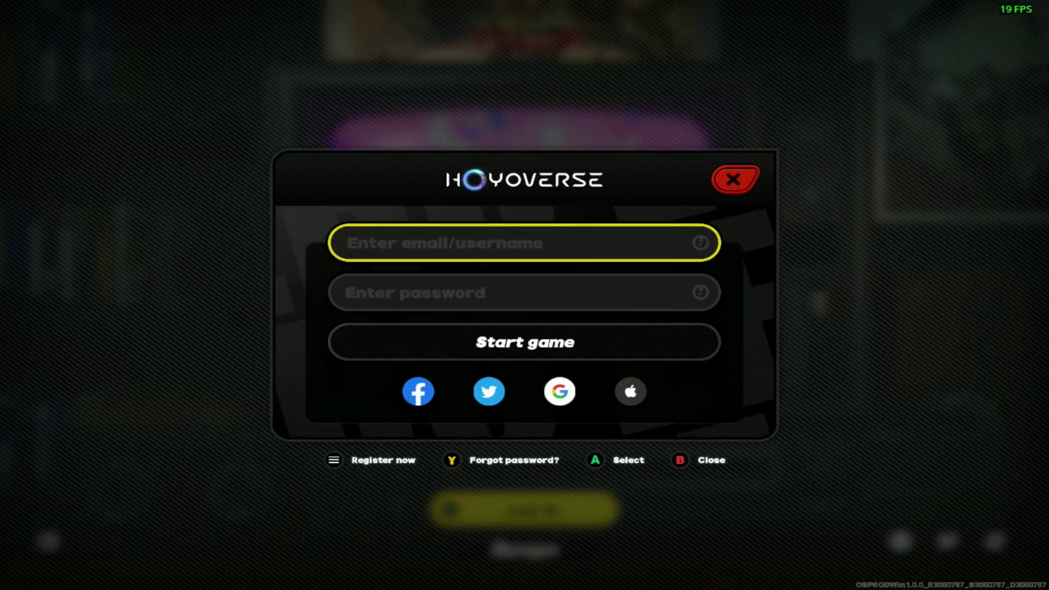
Choose Google as the sign-in method in the game's HoYoverse login dialog
key("Down")
key("Down")
key("Down")
key("Right")
key("Right")
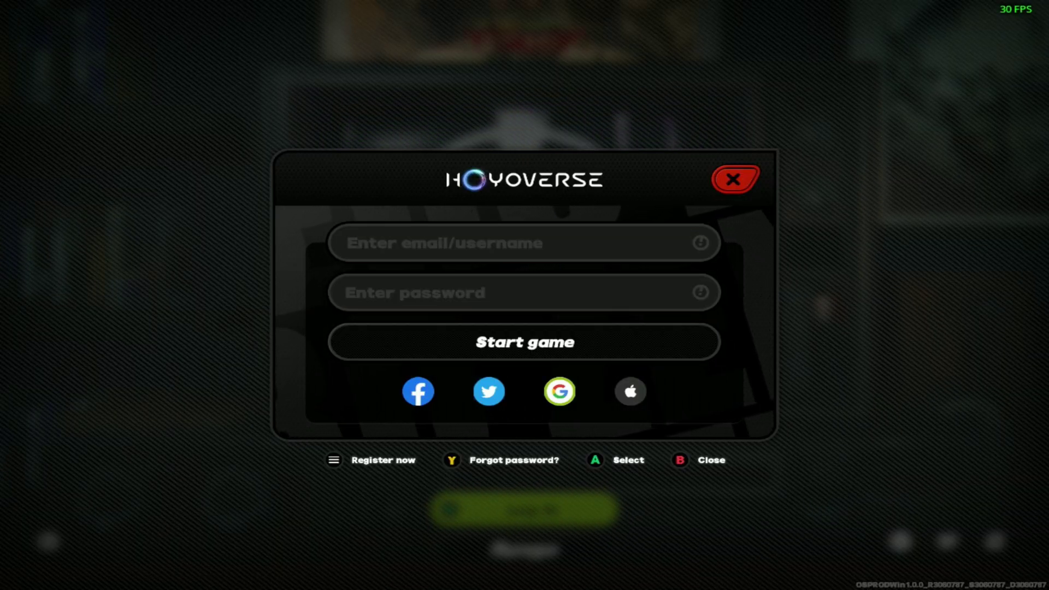
key("Return")
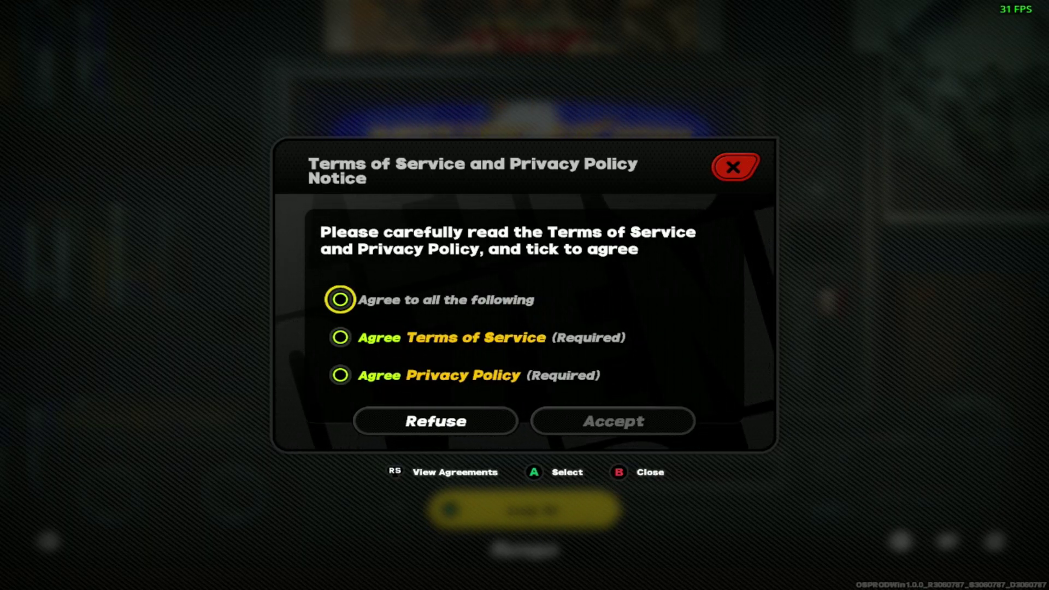
Agree to all items of the Terms of Service and Privacy Policy notice, accept it and continue from the title screen
key("Return")
key("Return")
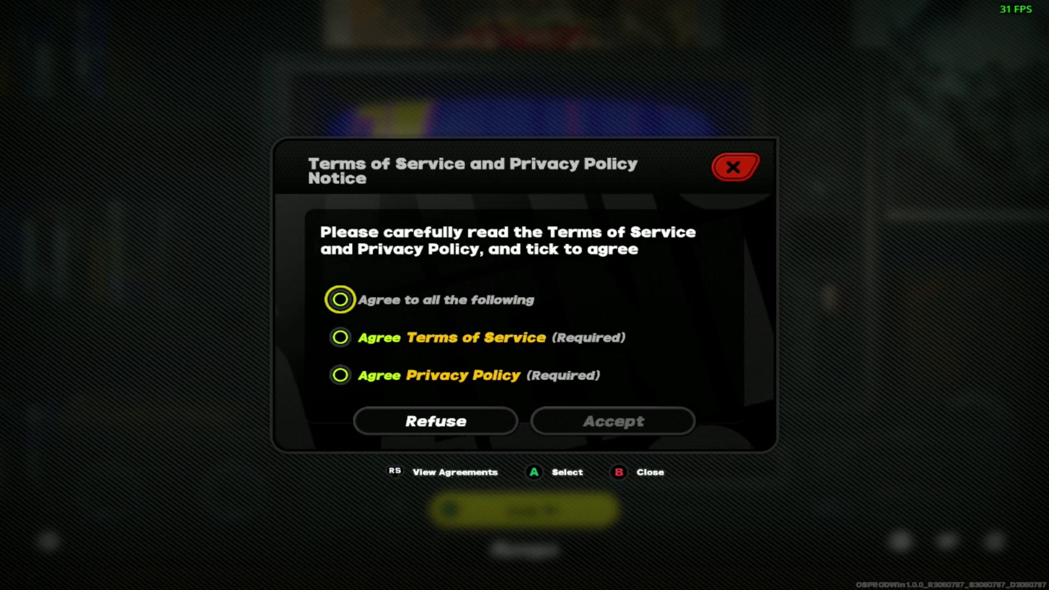
key("Return")
key("Down")
key("Down")
key("Down")
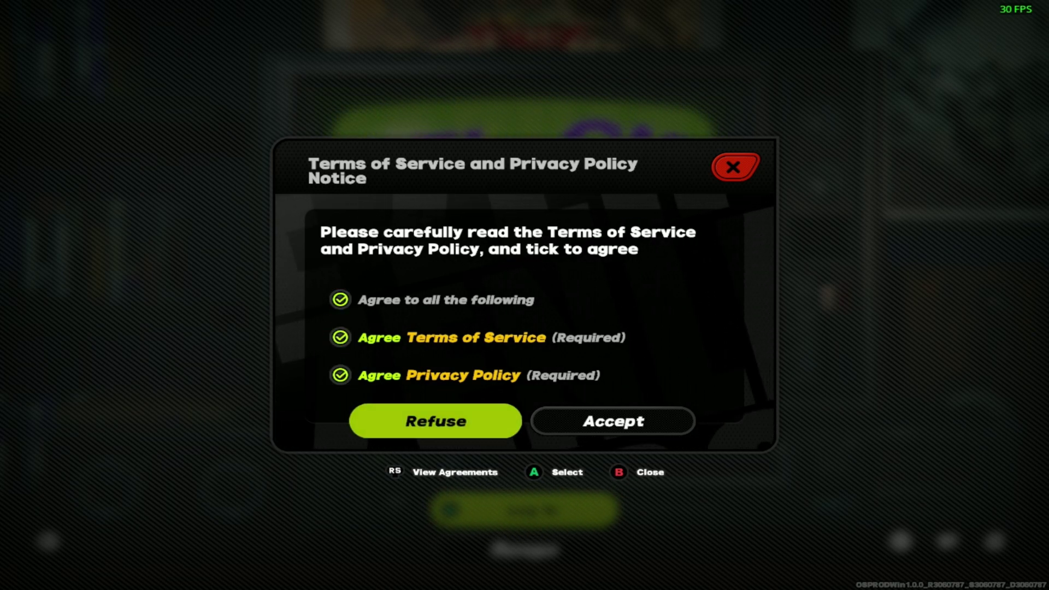
key("Right")
key("Return")
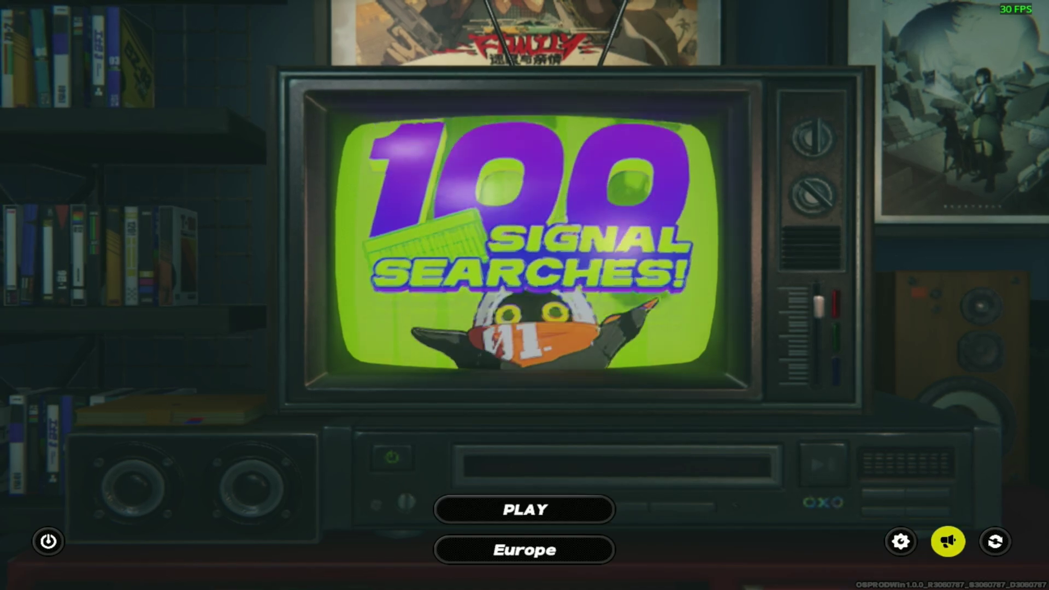
key("Return")
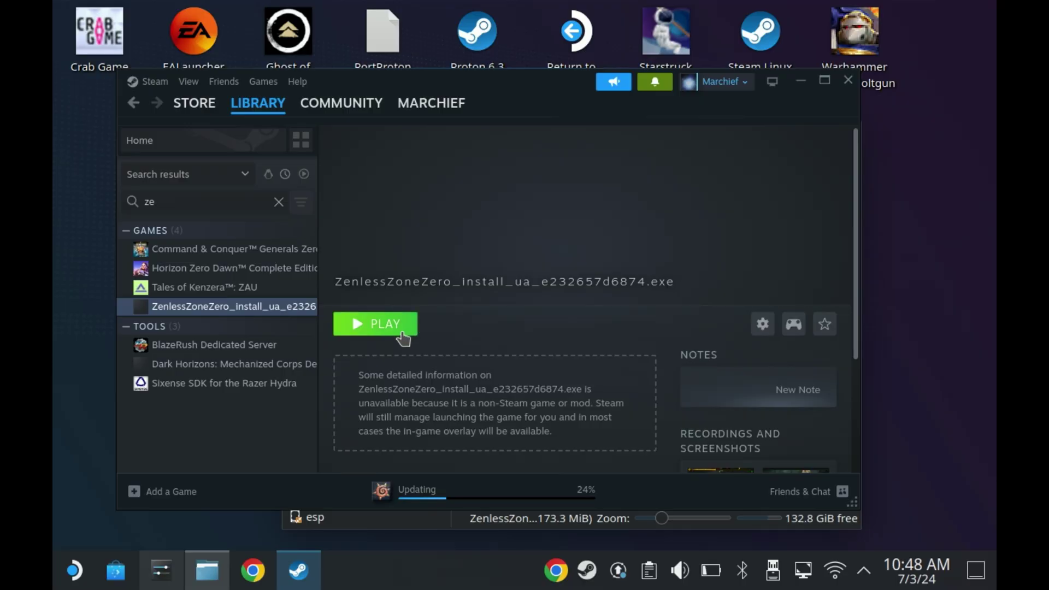
Rerun the ZenlessZoneZero installer from Steam, overwrite the existing HoYoPlay with Quick Installation, and close HoYoPlay once it has launched
left_click(403, 333)
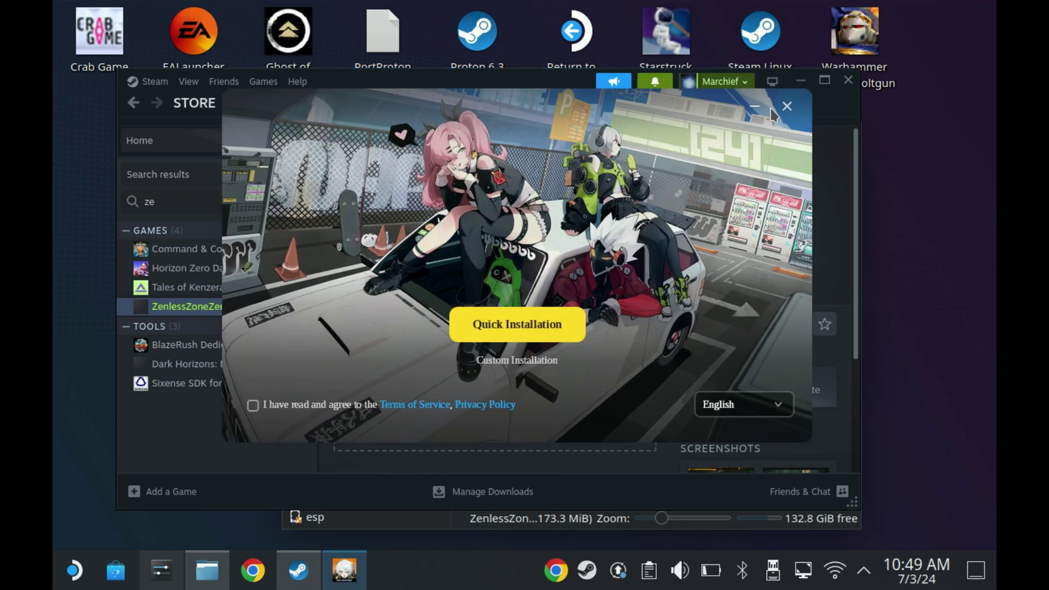
left_click(252, 405)
left_click(547, 327)
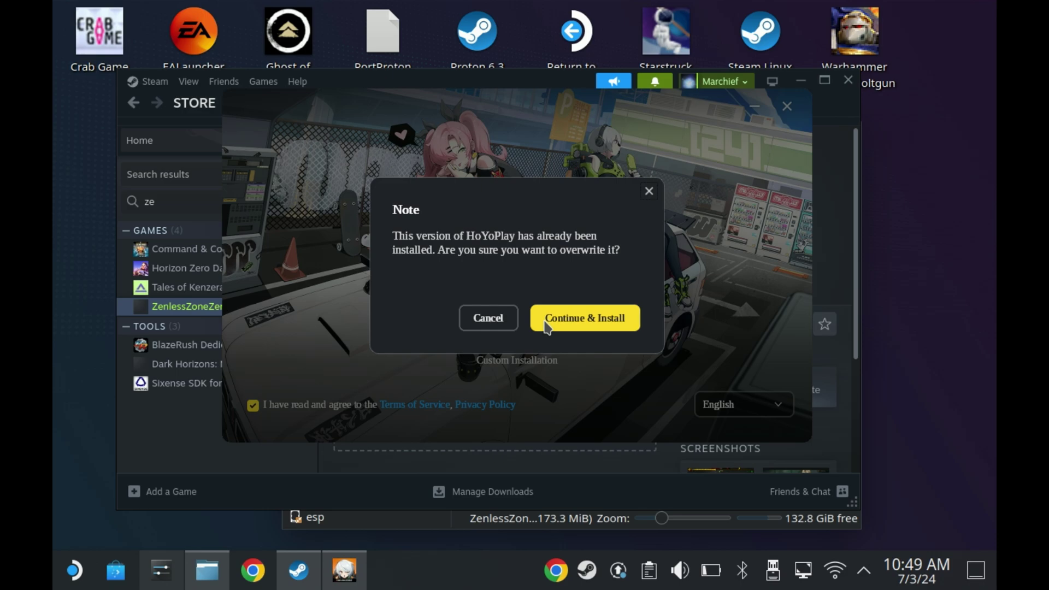
left_click(546, 322)
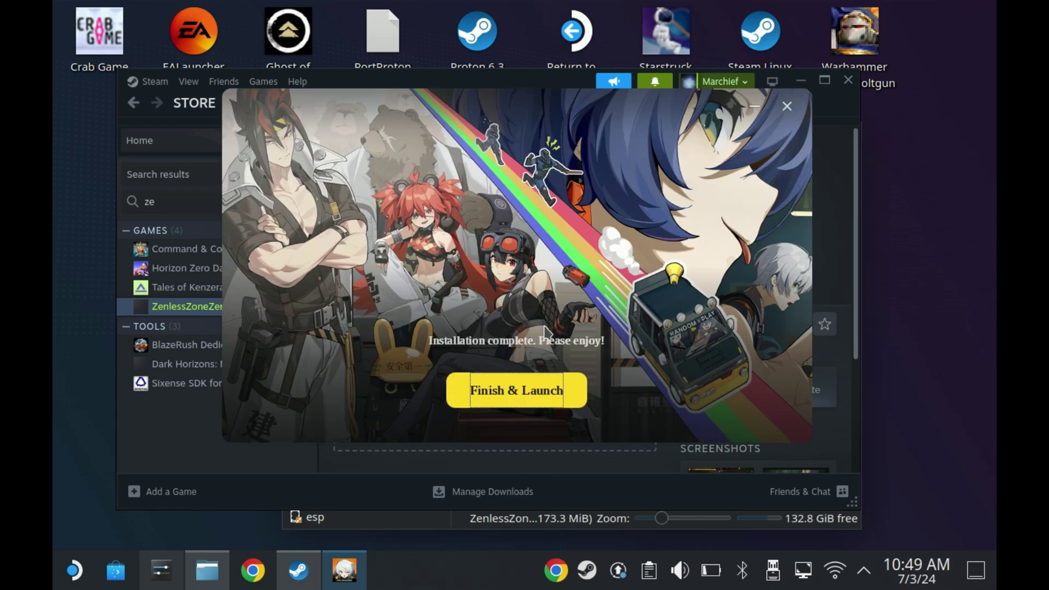
left_click(535, 392)
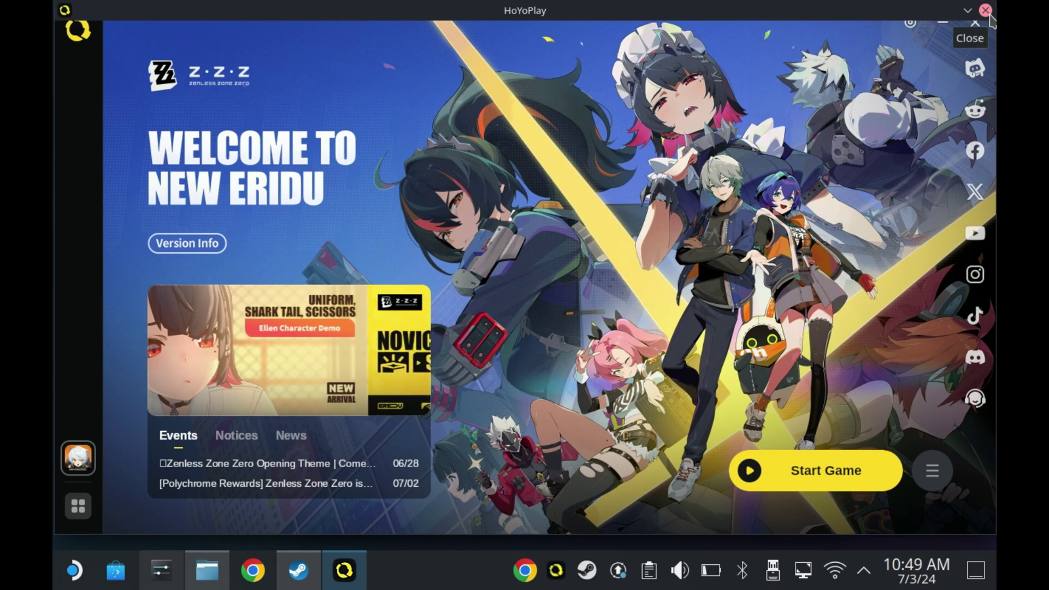
left_click(987, 10)
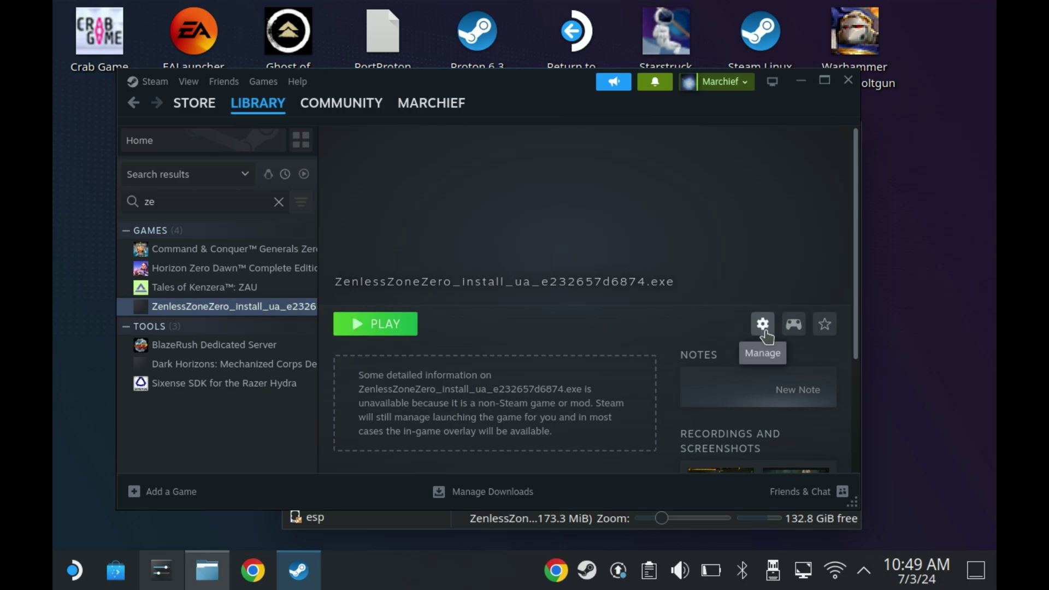
Open the properties of the ZenlessZoneZero installer entry and select its shortcut name for editing
left_click(763, 324)
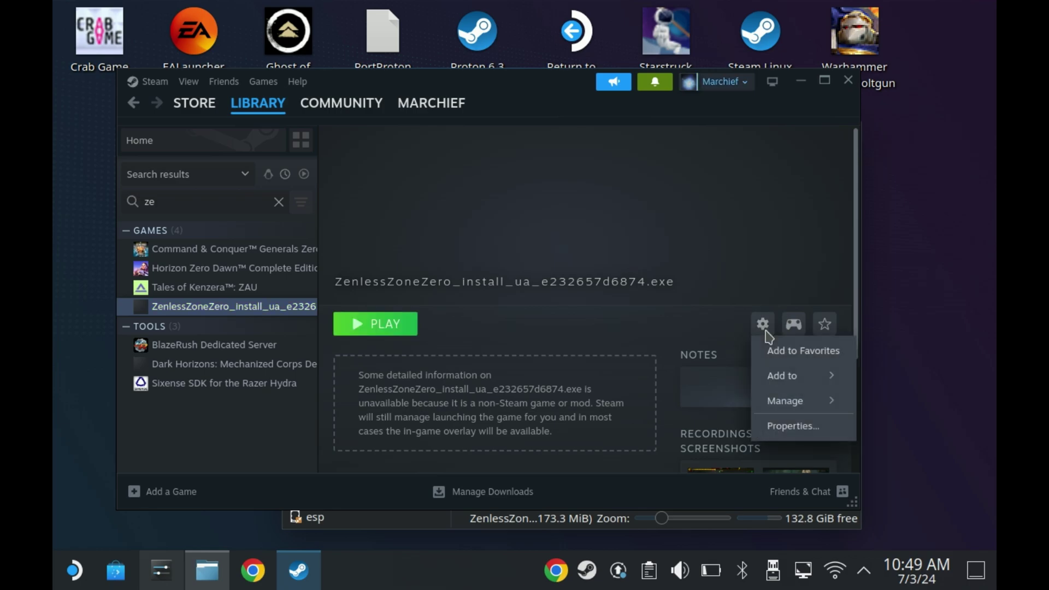
left_click(767, 431)
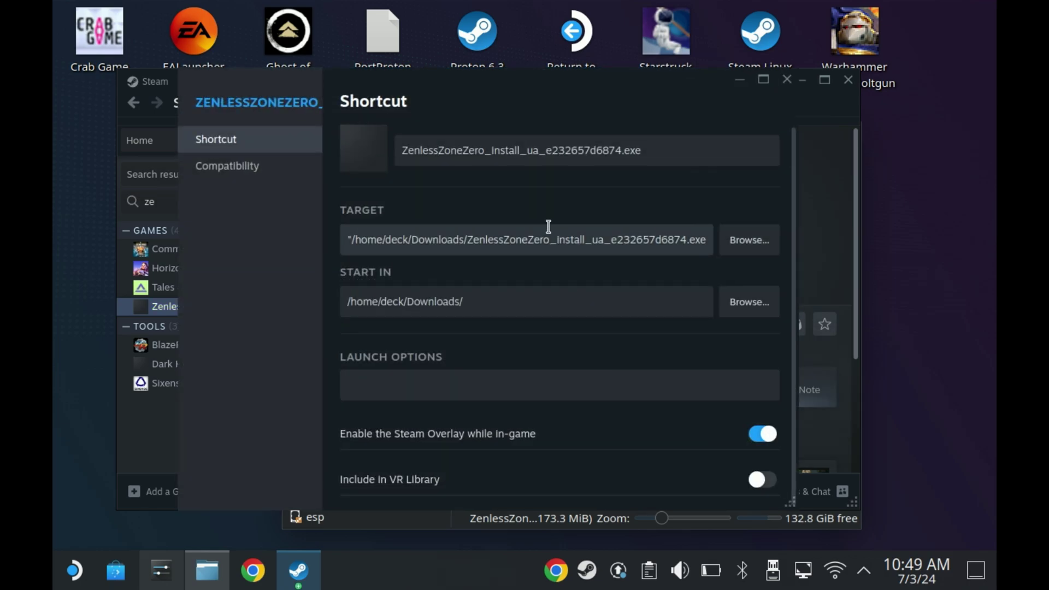
left_click(439, 155)
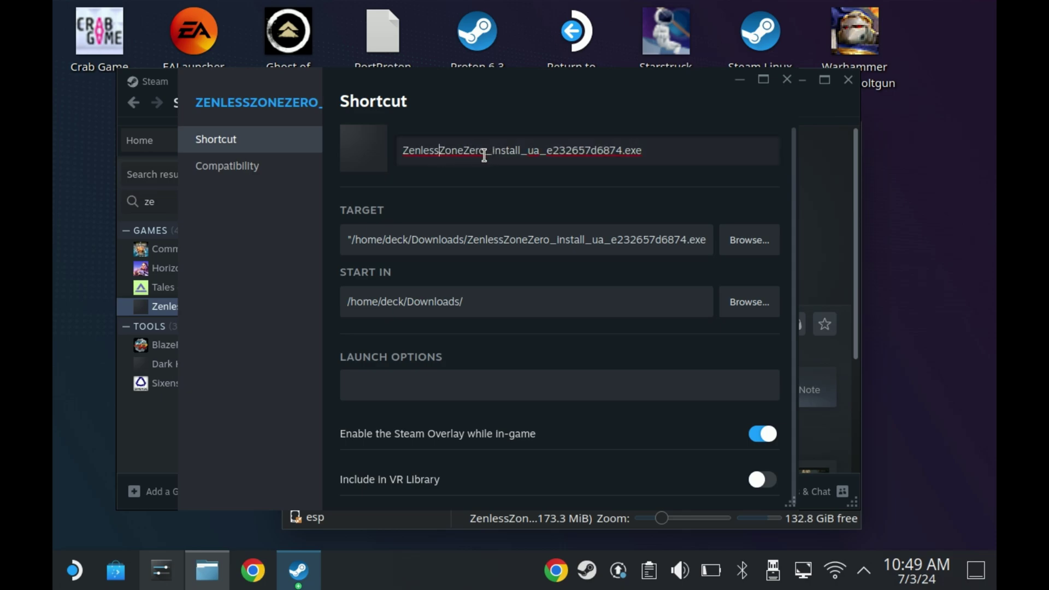
left_click_drag(484, 154, 613, 155)
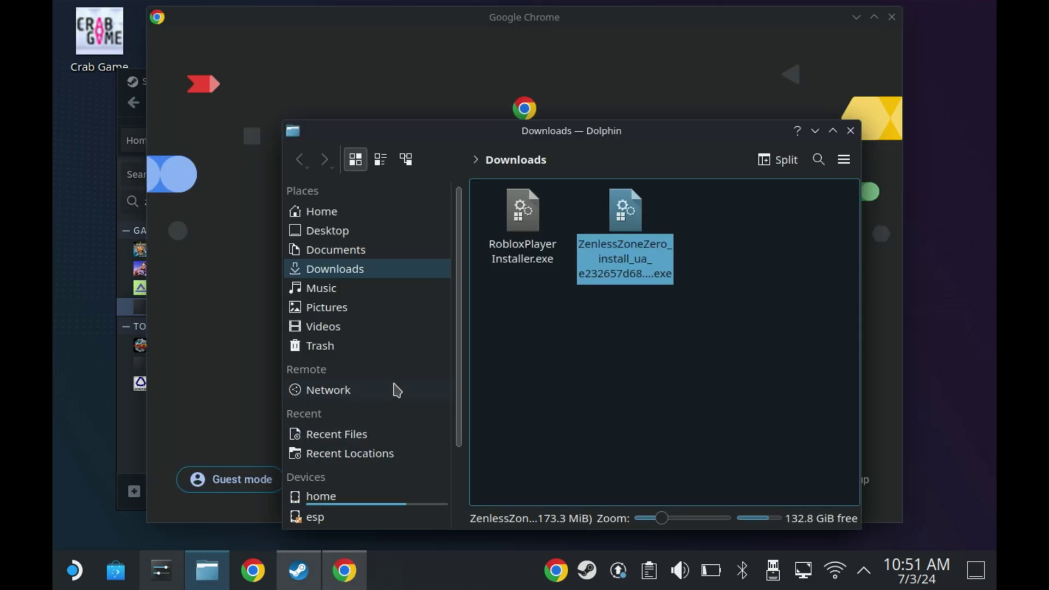
Open the deck folder on the home device in the file manager and check the Show Hidden Files option
left_click(412, 456)
left_click(412, 495)
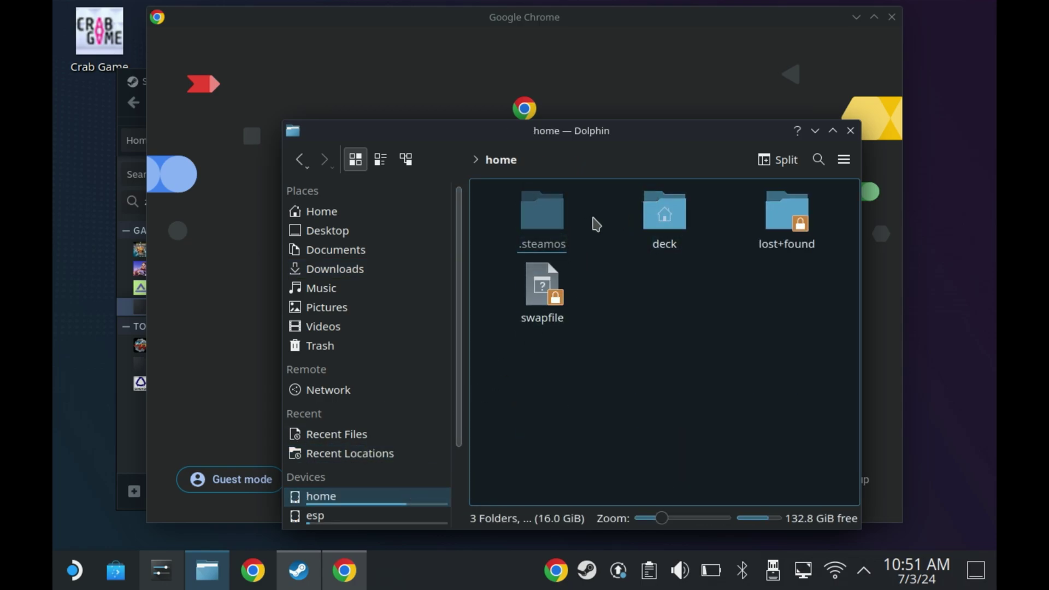
double_click(647, 205)
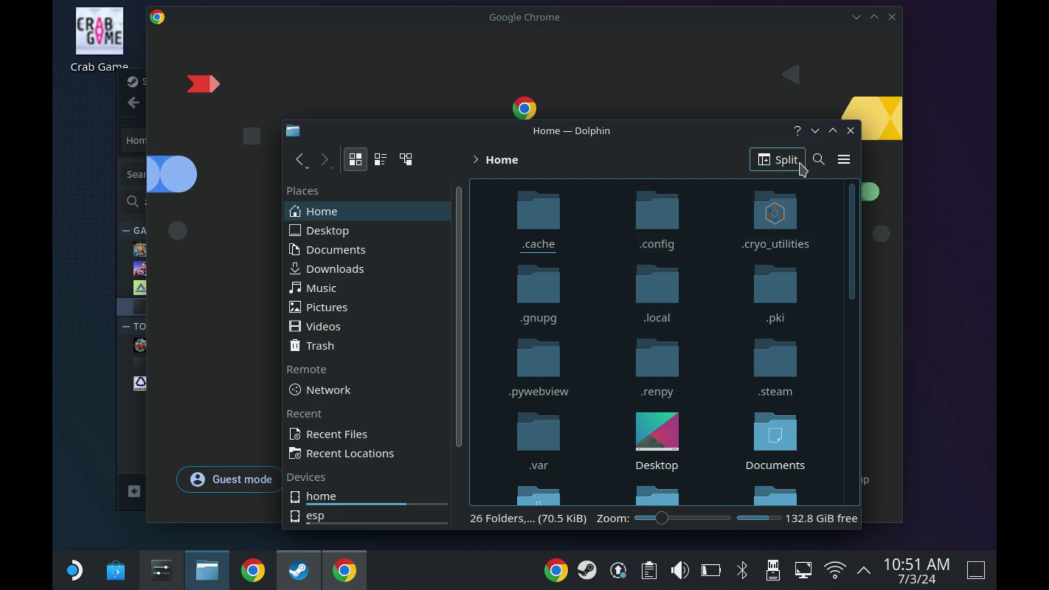
left_click(843, 162)
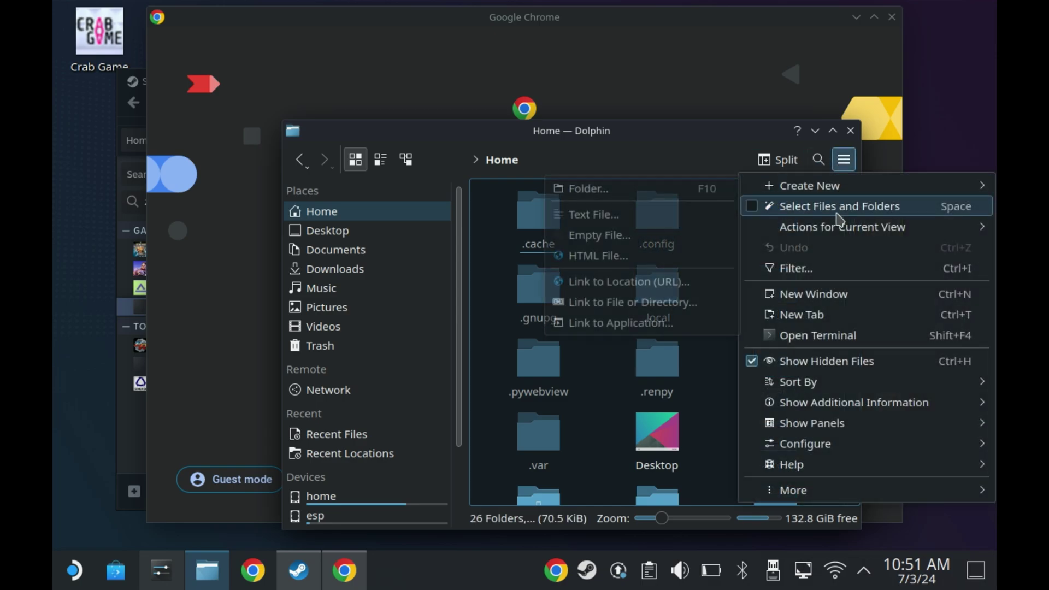
left_click(720, 356)
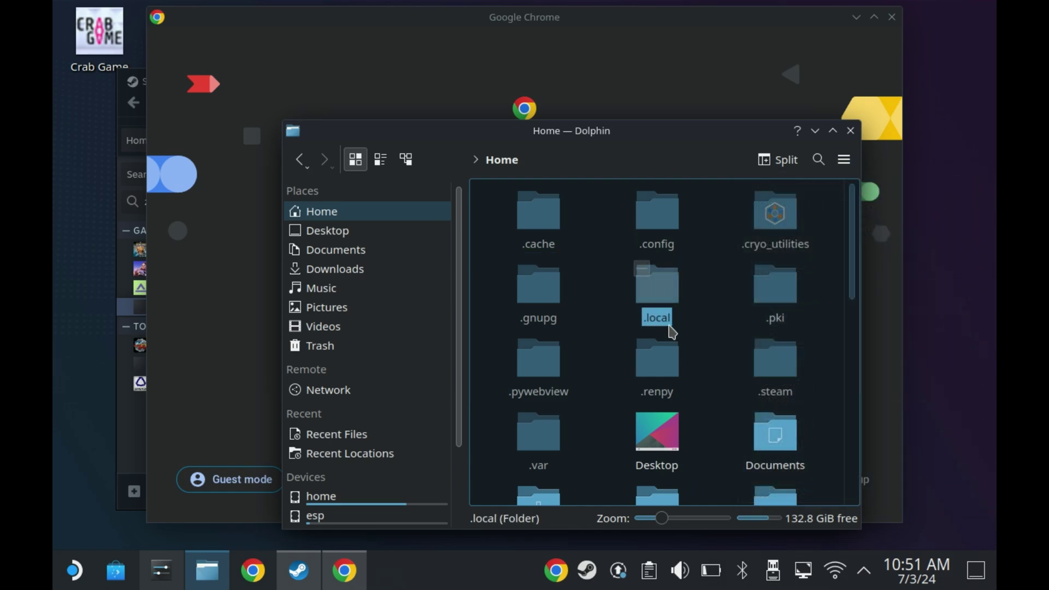
Browse from the home folder through .steam, steam and steamapps into the compatdata folder
left_click(793, 365)
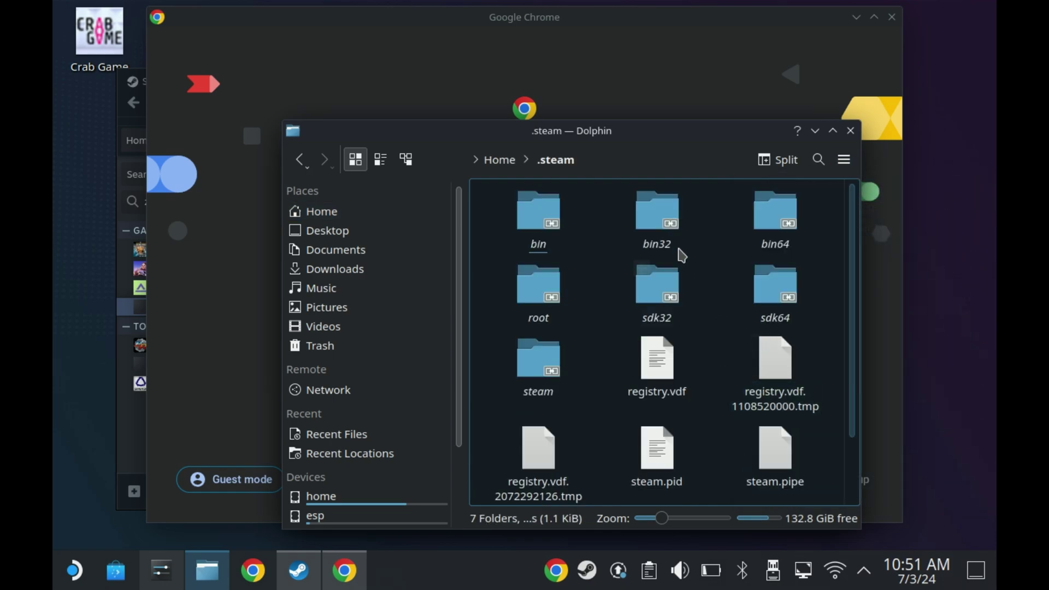
double_click(555, 367)
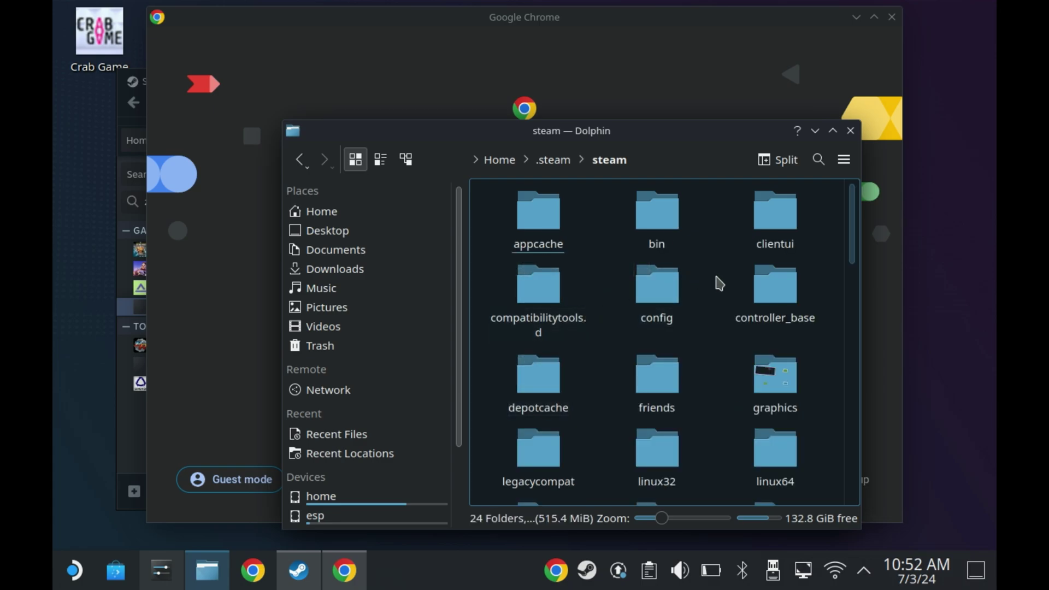
scroll(836, 295, "down", 5)
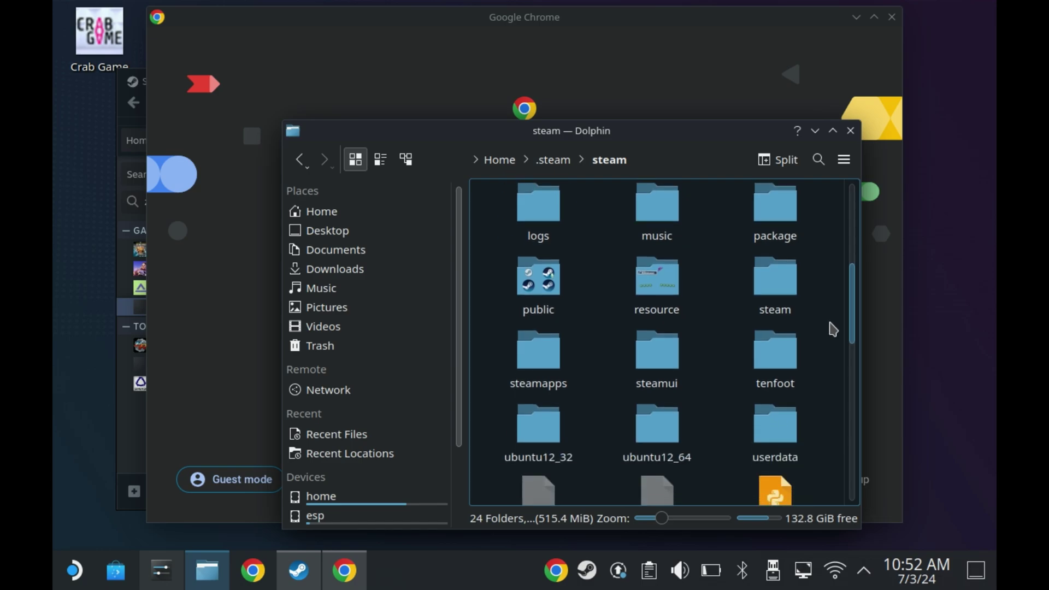
double_click(544, 371)
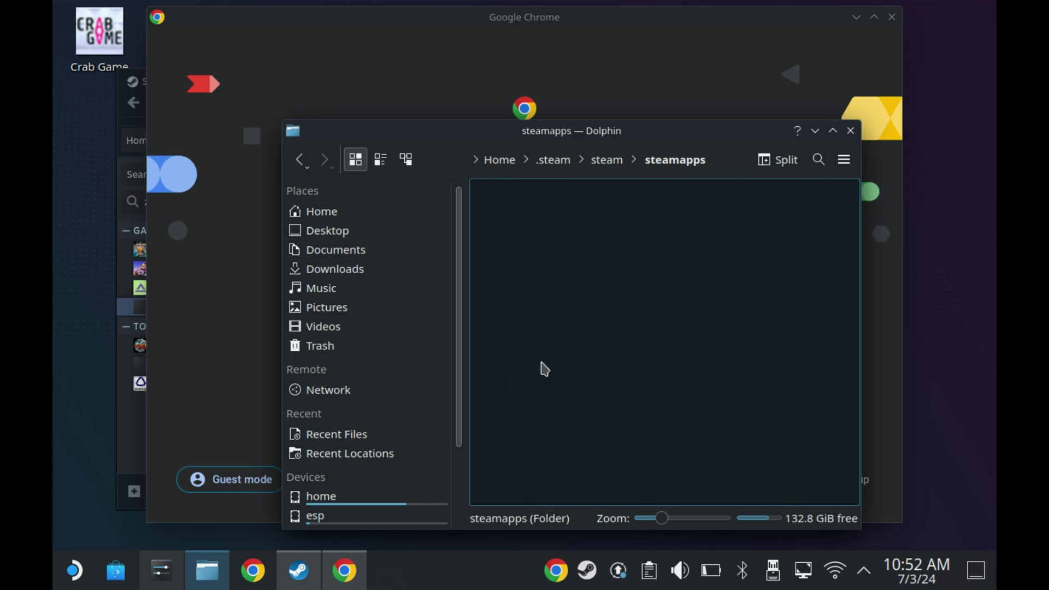
left_click(668, 226)
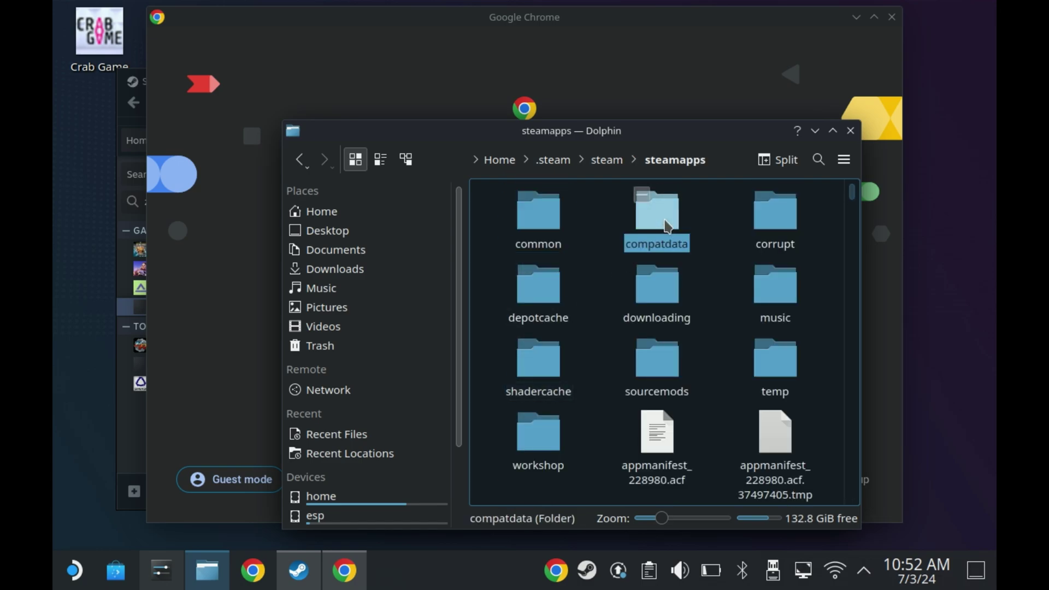
double_click(668, 227)
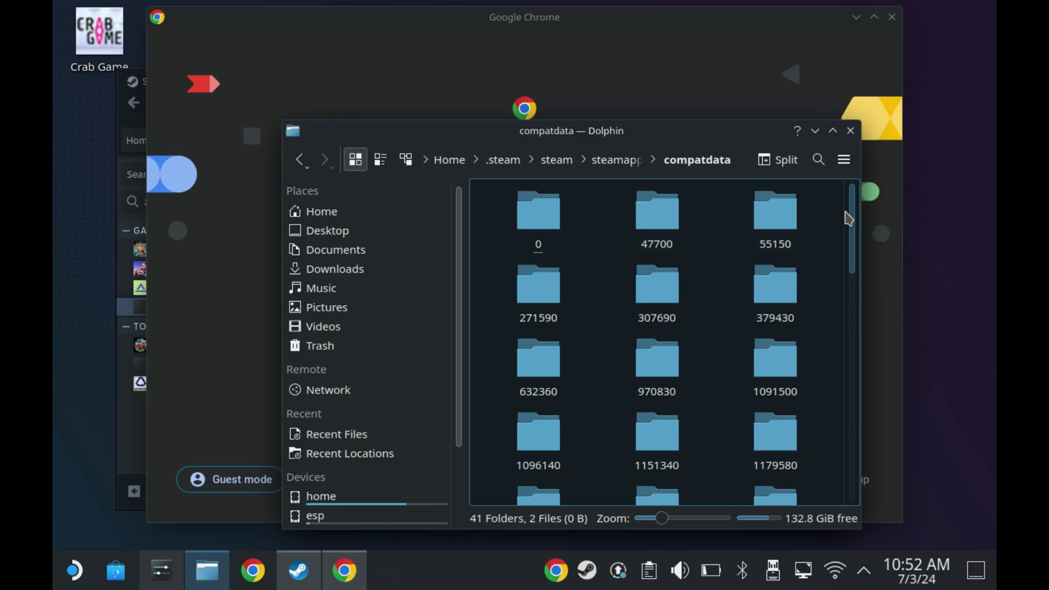
left_click_drag(855, 228, 807, 463)
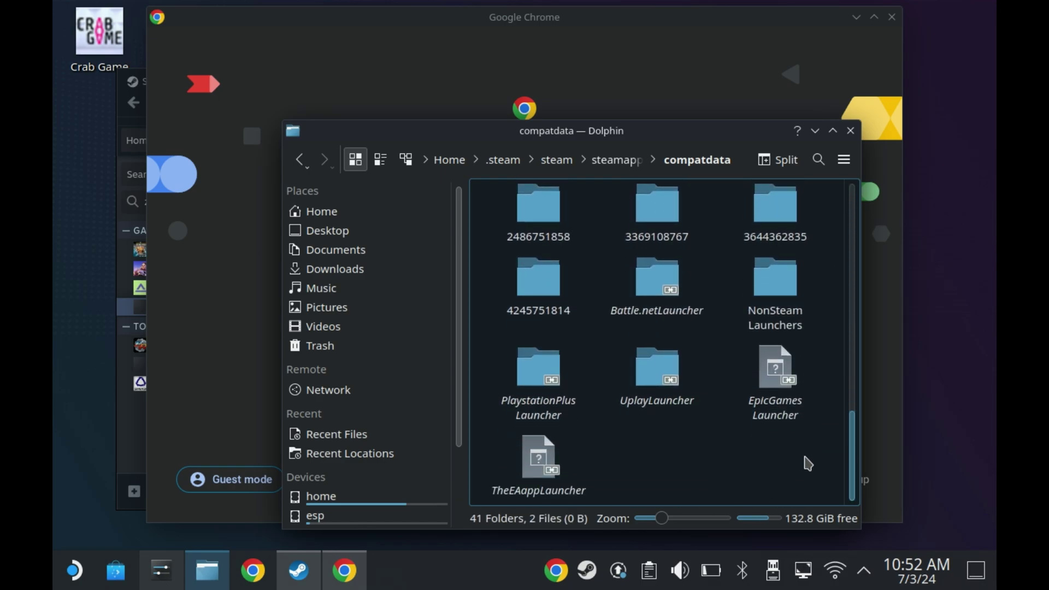
left_click(544, 288)
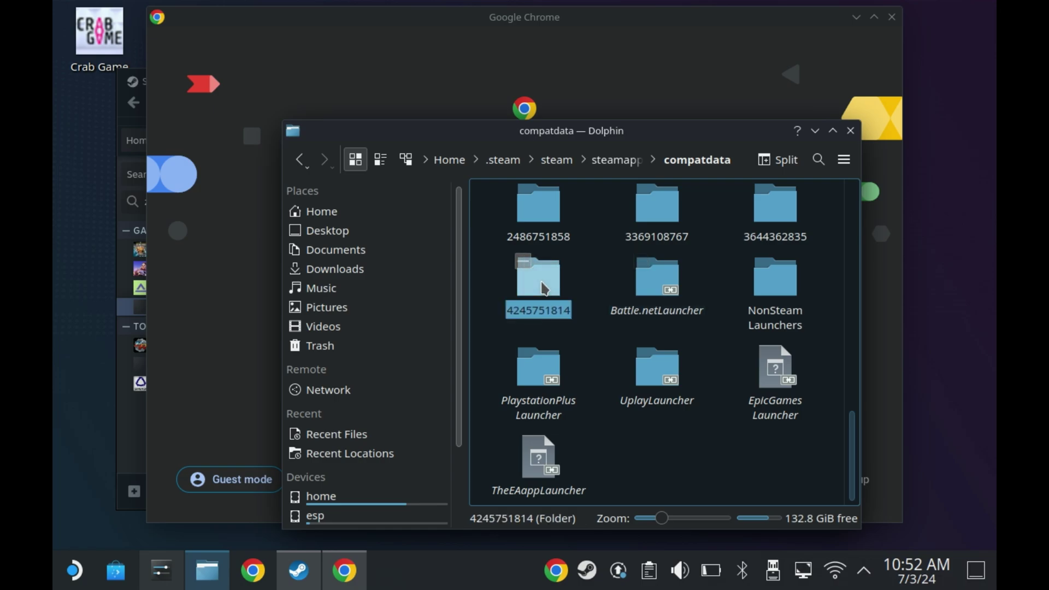
double_click(544, 288)
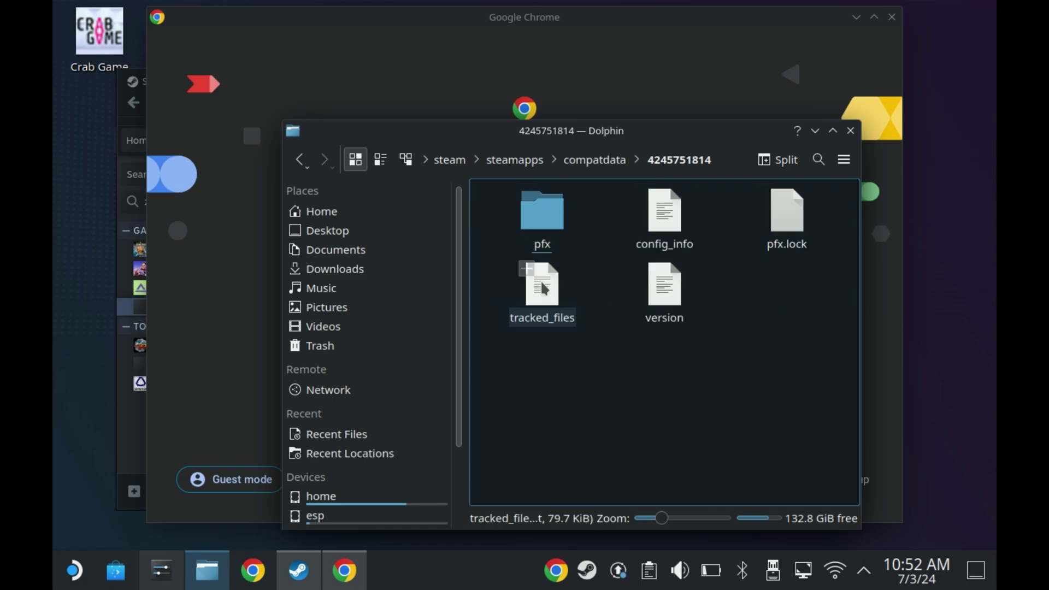
double_click(546, 221)
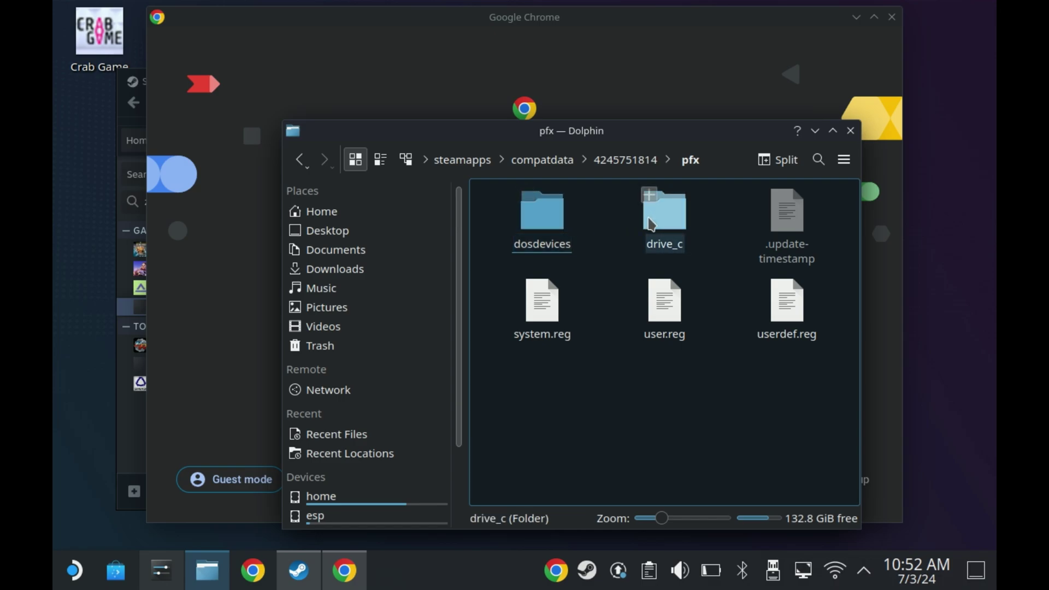
double_click(651, 224)
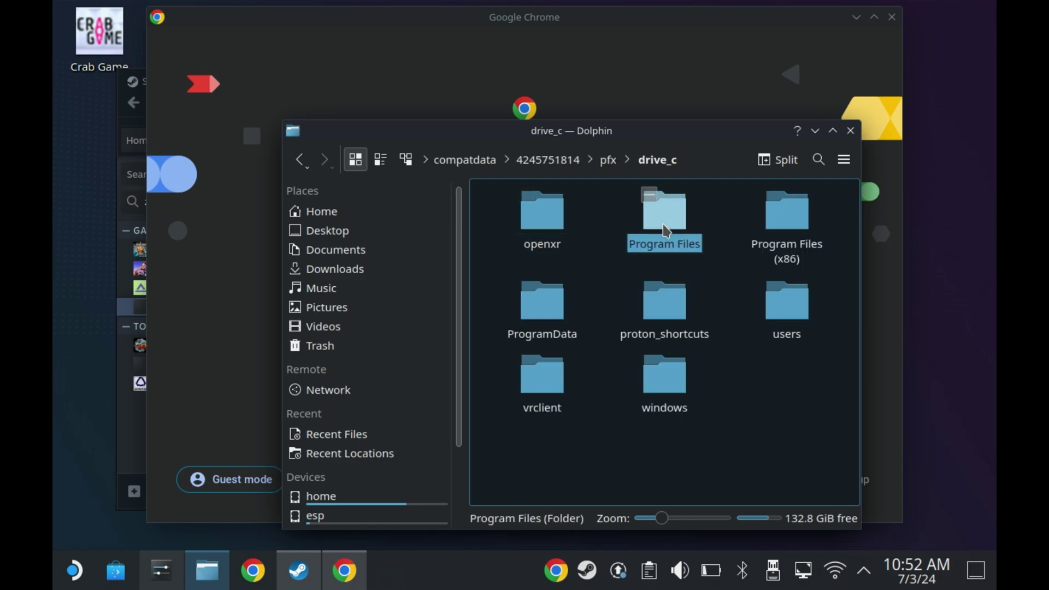
double_click(656, 225)
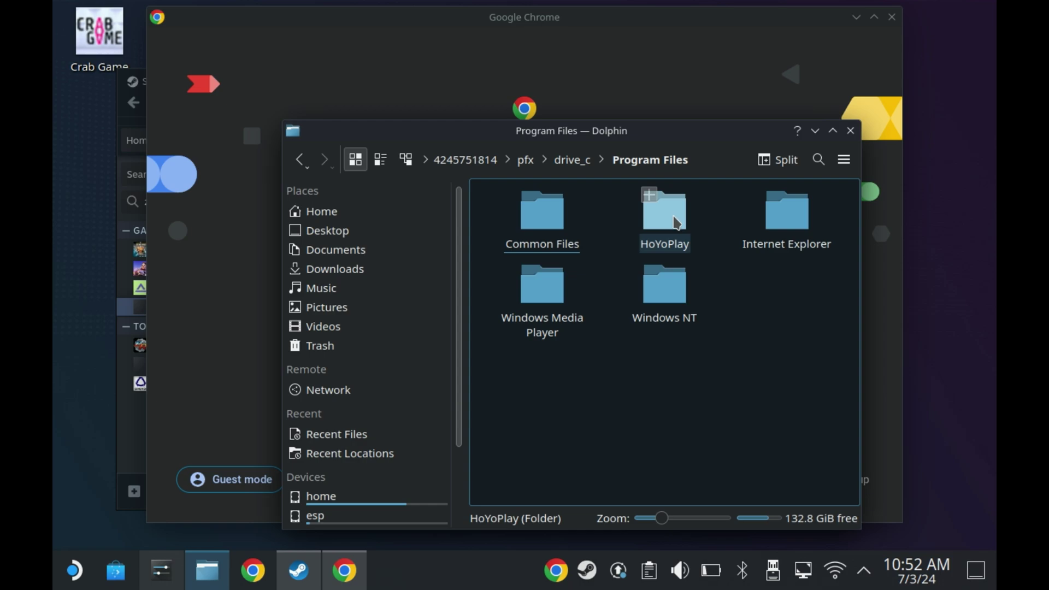
double_click(677, 222)
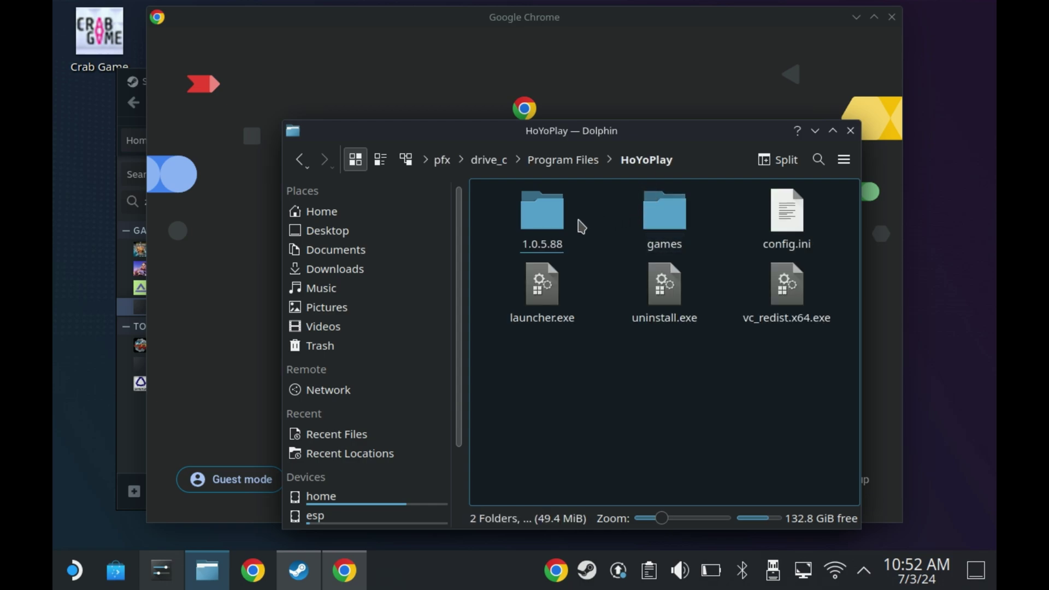
Open the ZenlessZoneZero Game folder inside games and add ZenlessZoneZero.exe to Steam
double_click(679, 218)
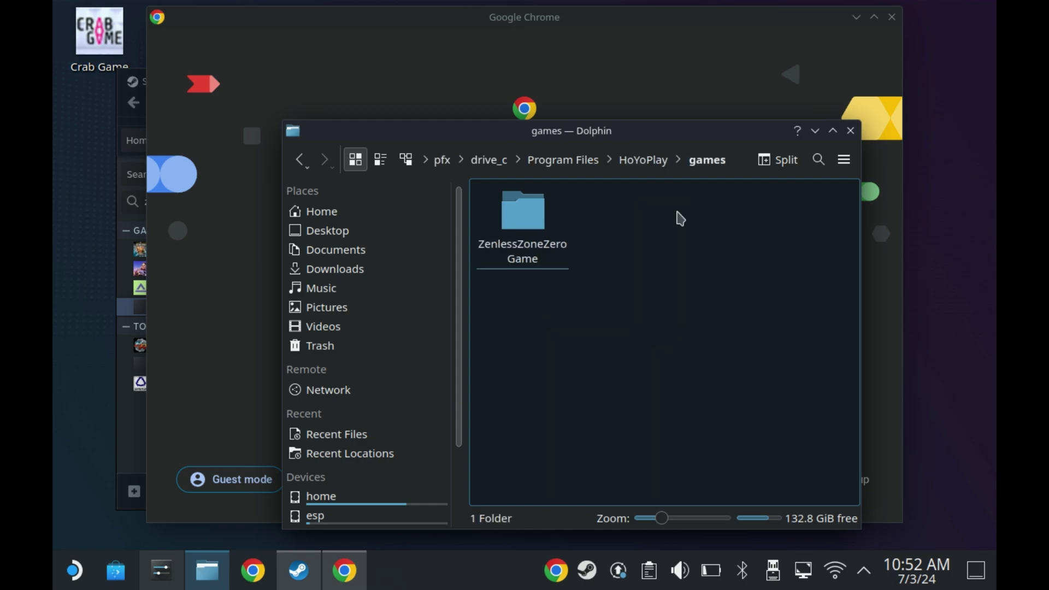
double_click(552, 224)
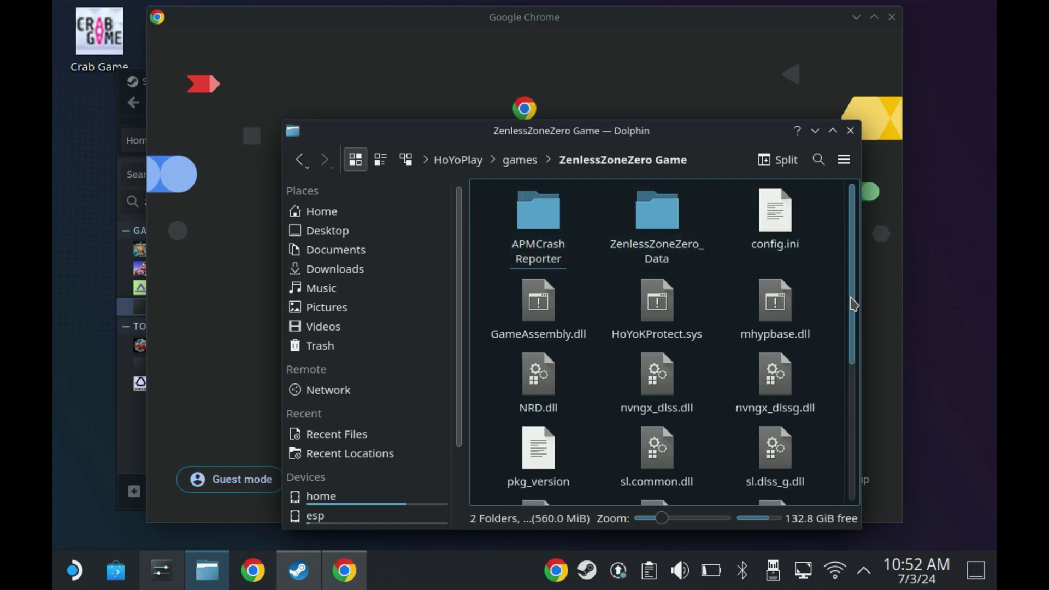
left_click(652, 481)
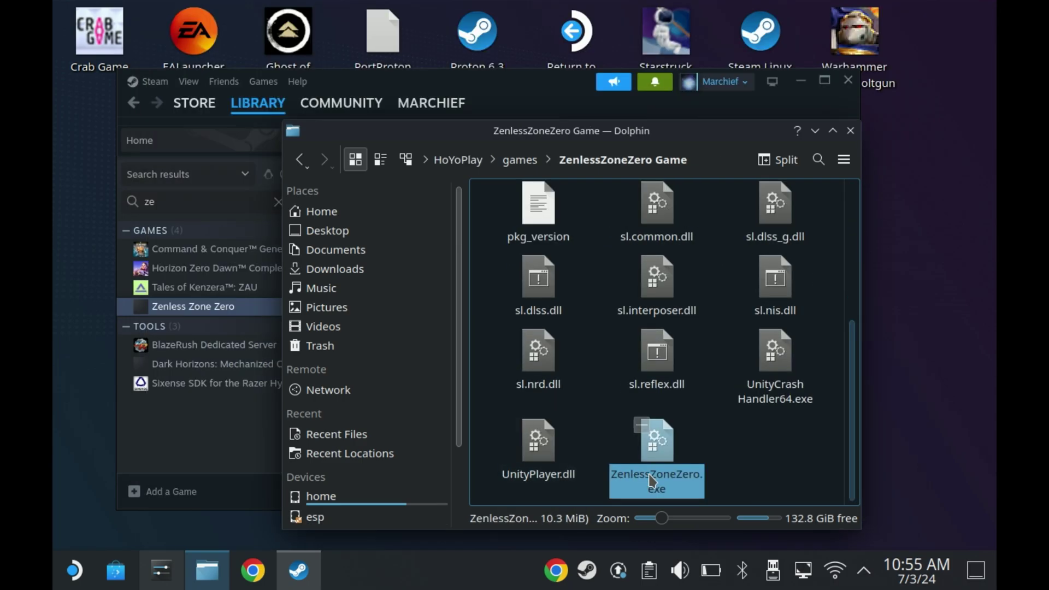
right_click(674, 488)
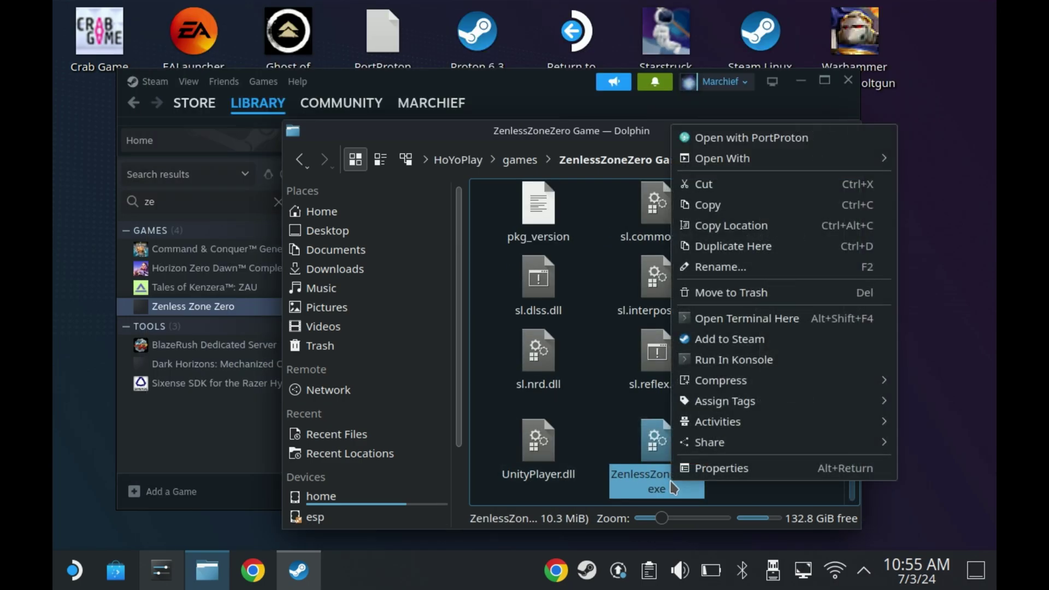
left_click(743, 340)
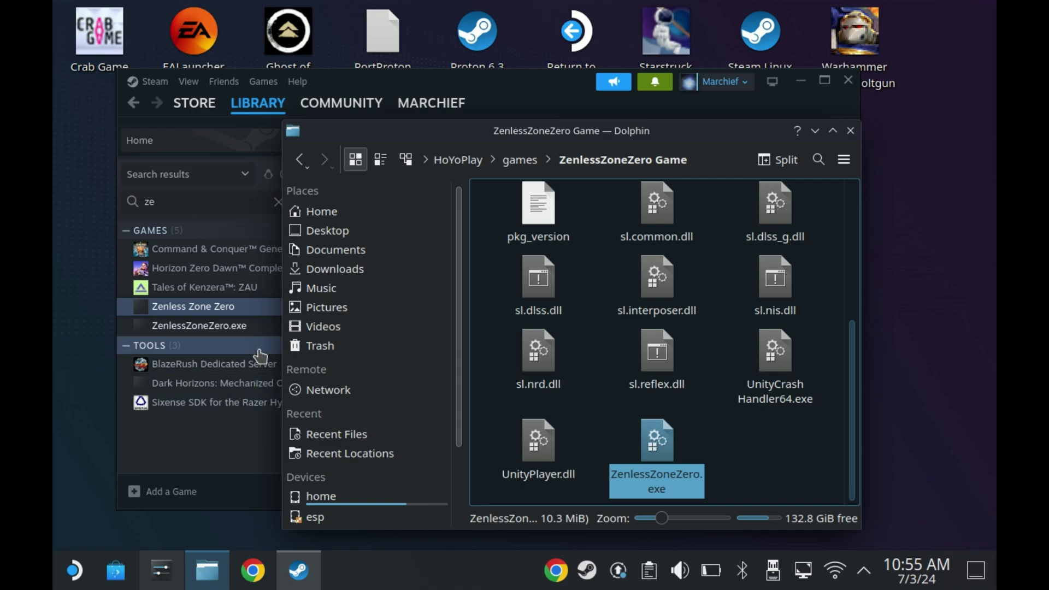
In Steam, rename the original Zenless Zone Zero shortcut as "Zenless Zone Zero installer" and close its properties
left_click(255, 313)
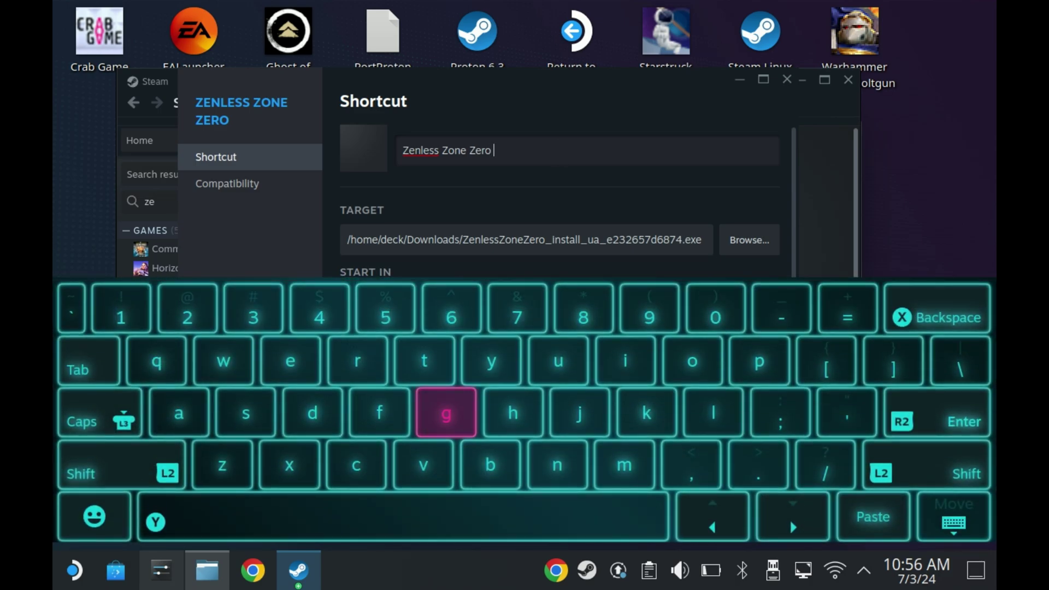
type("I")
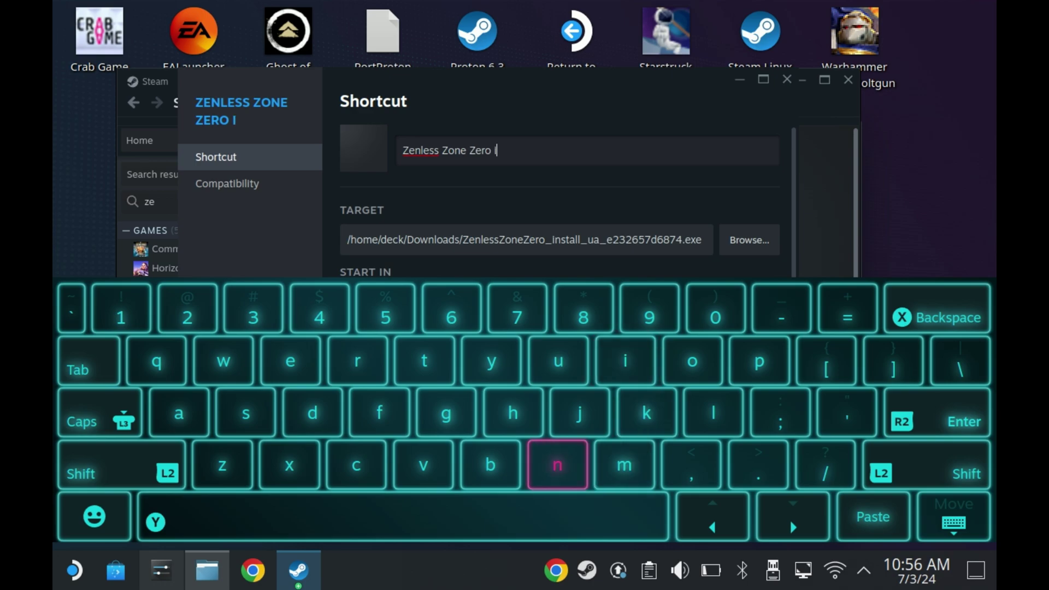
type("nst")
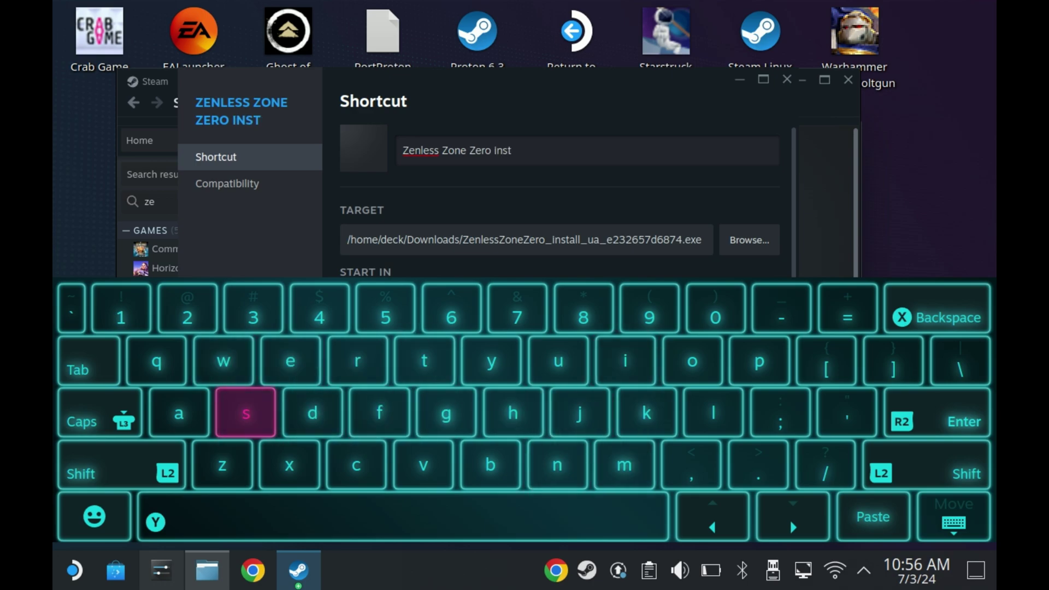
type("a")
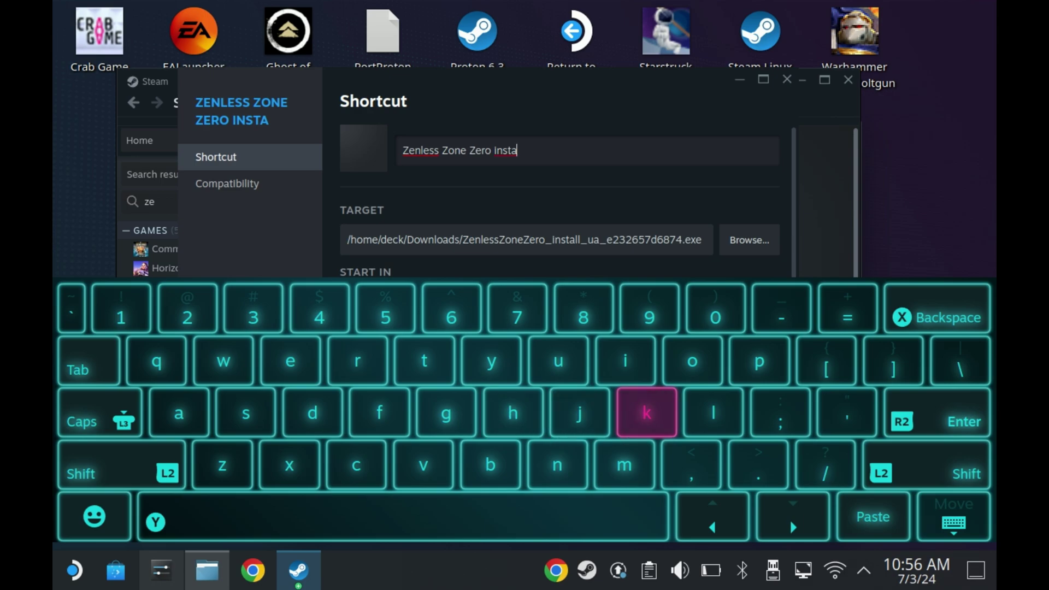
type("ll")
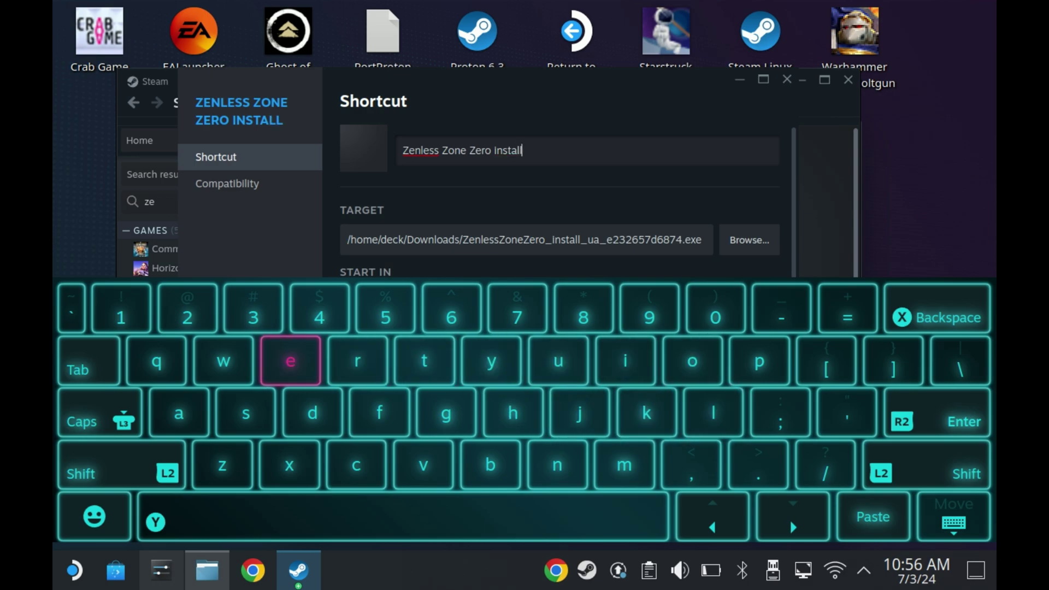
type("er")
key("Escape")
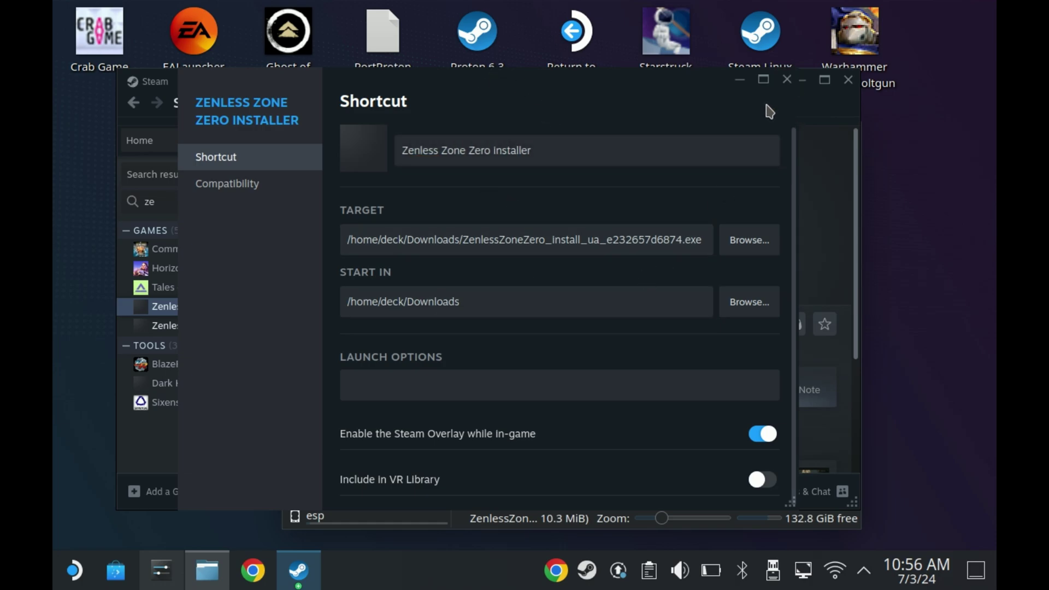
left_click(788, 80)
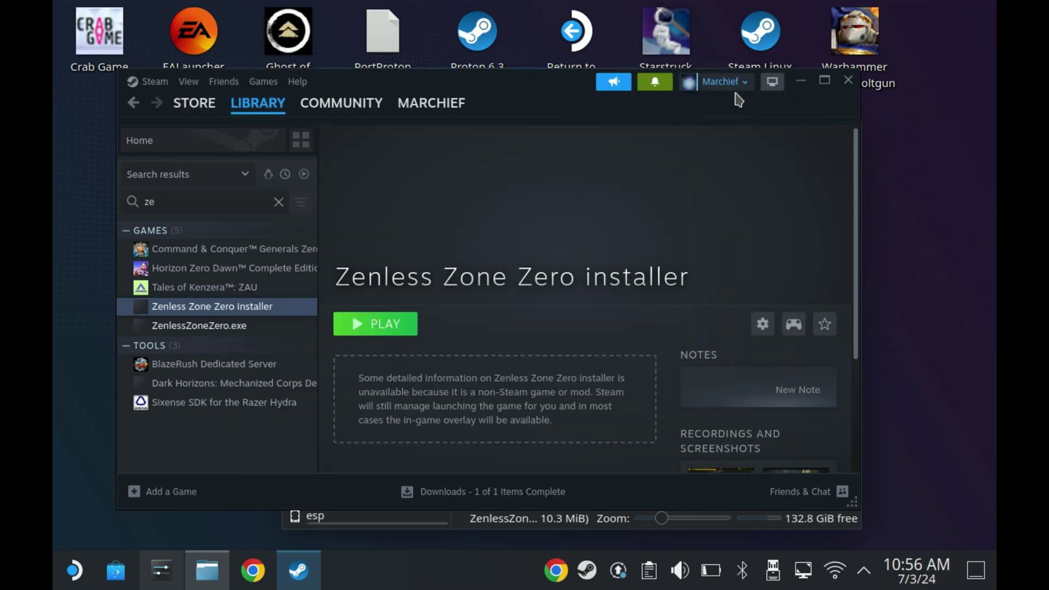
Open the properties of the ZenlessZoneZero.exe library entry and remove the .exe extension from its shortcut name
left_click(279, 326)
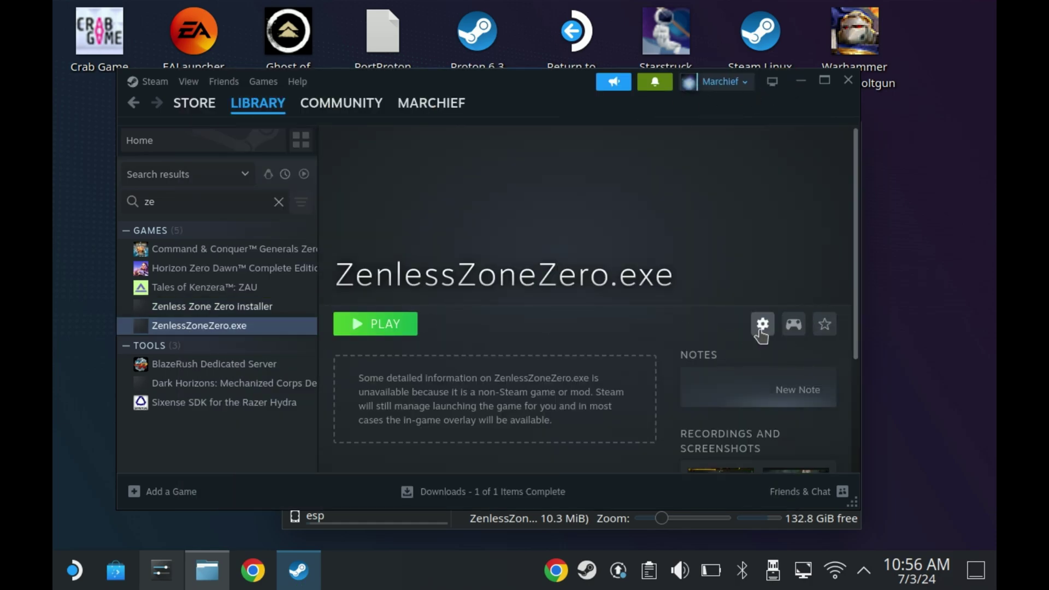
left_click(764, 331)
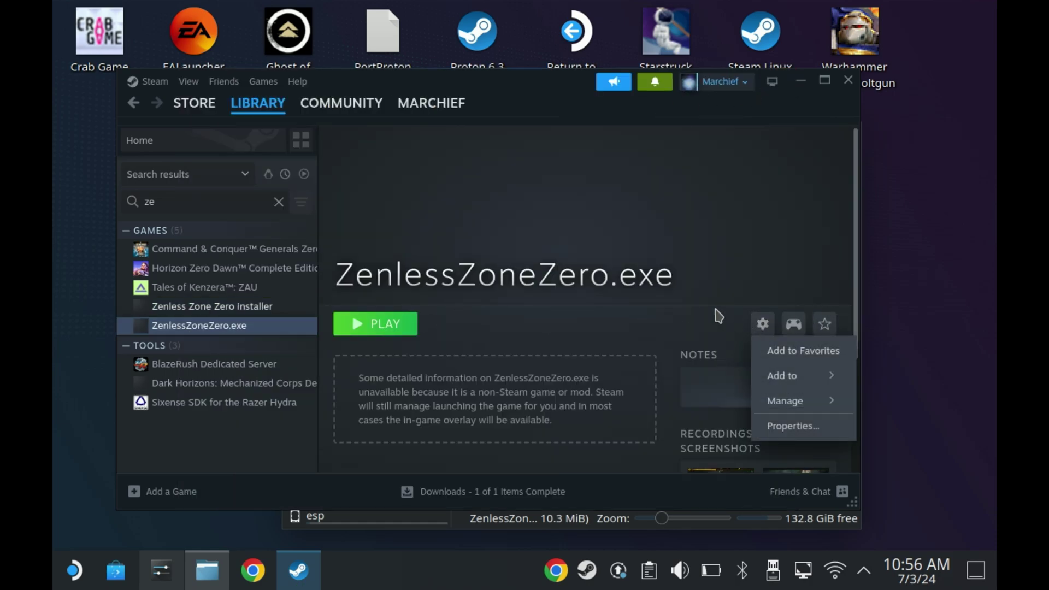
left_click(765, 430)
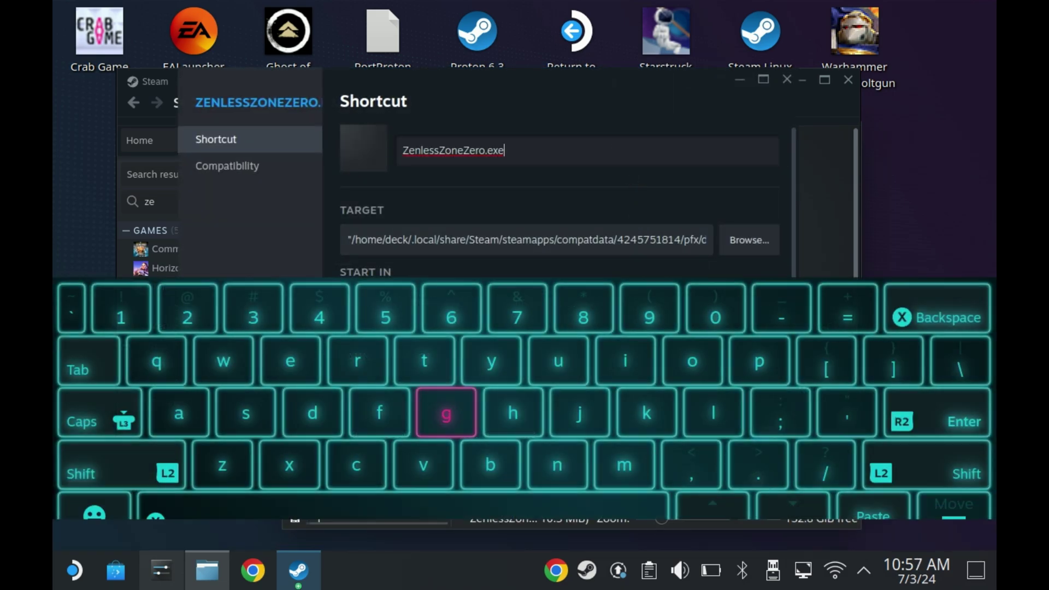
key("BackSpace")
key("BackSpace")
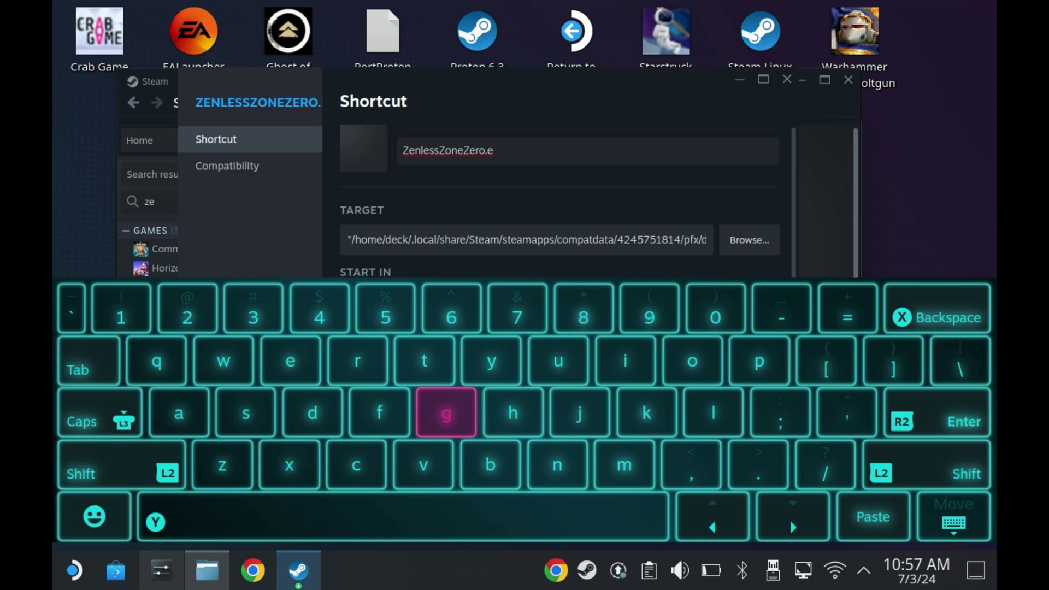
key("BackSpace")
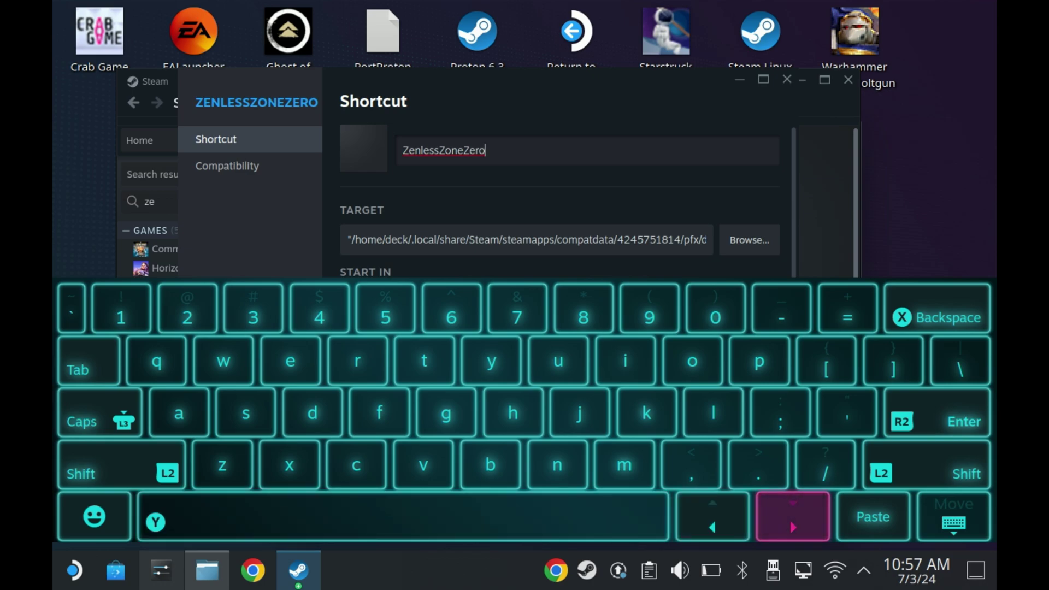
Separate the words of the ZenlessZoneZero shortcut name with spaces
key("Left")
key("Left")
key("Left")
key("Left")
key("Left")
key("Left")
key("Left")
key("Left")
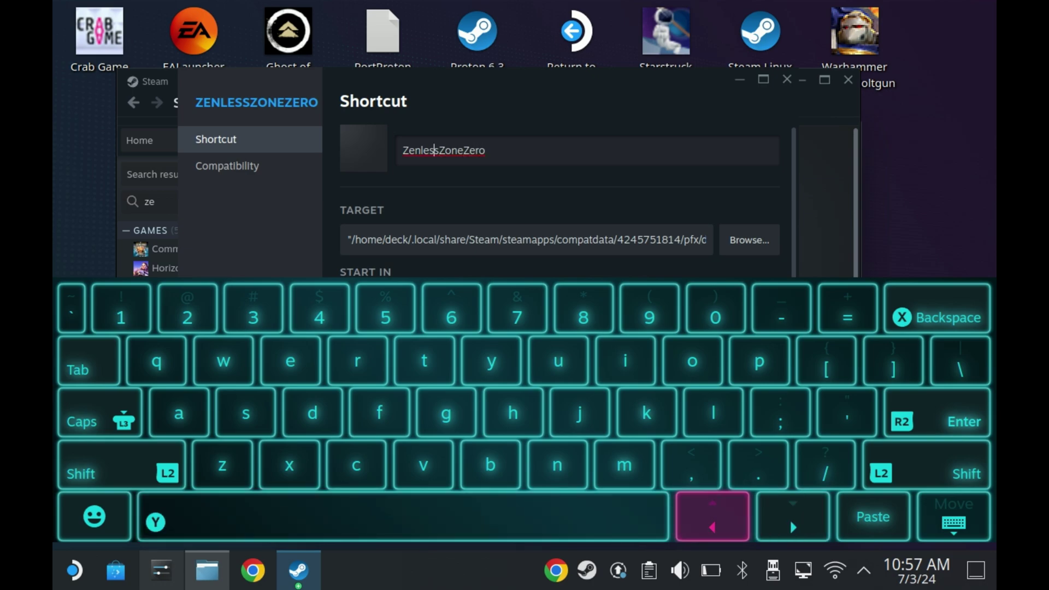
key("Right")
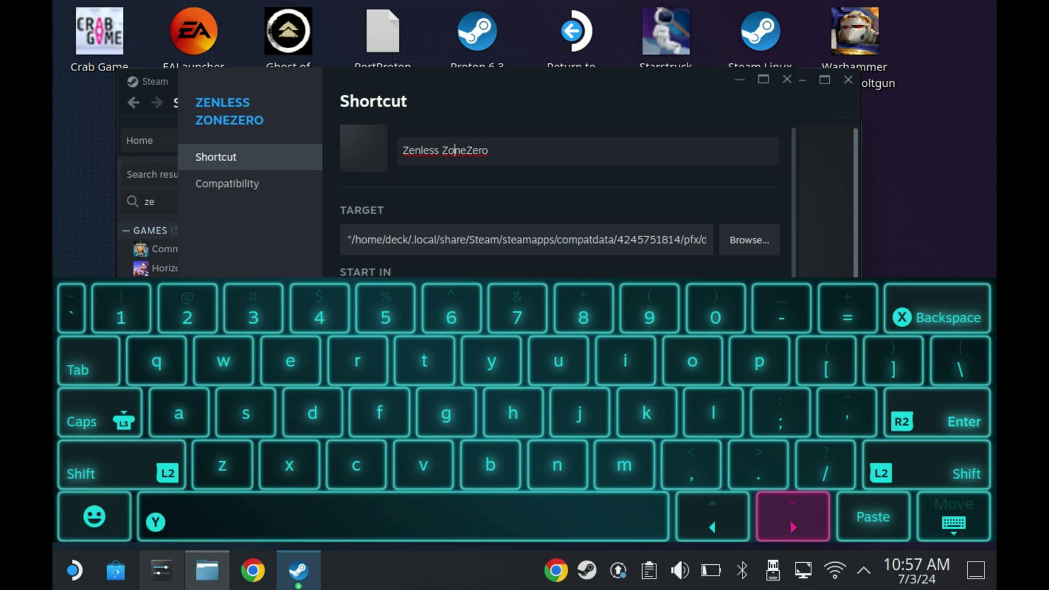
key("Right")
key("Right")
key("Escape")
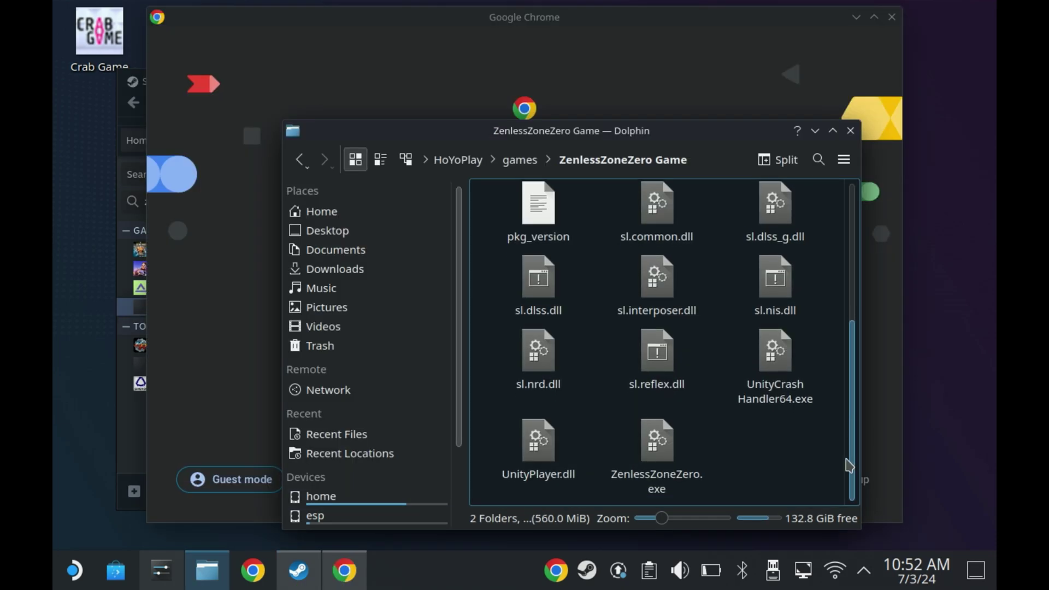
Copy the file location of ZenlessZoneZero.exe from the ZenlessZoneZero Game folder in the file manager
left_click(689, 473)
right_click(668, 454)
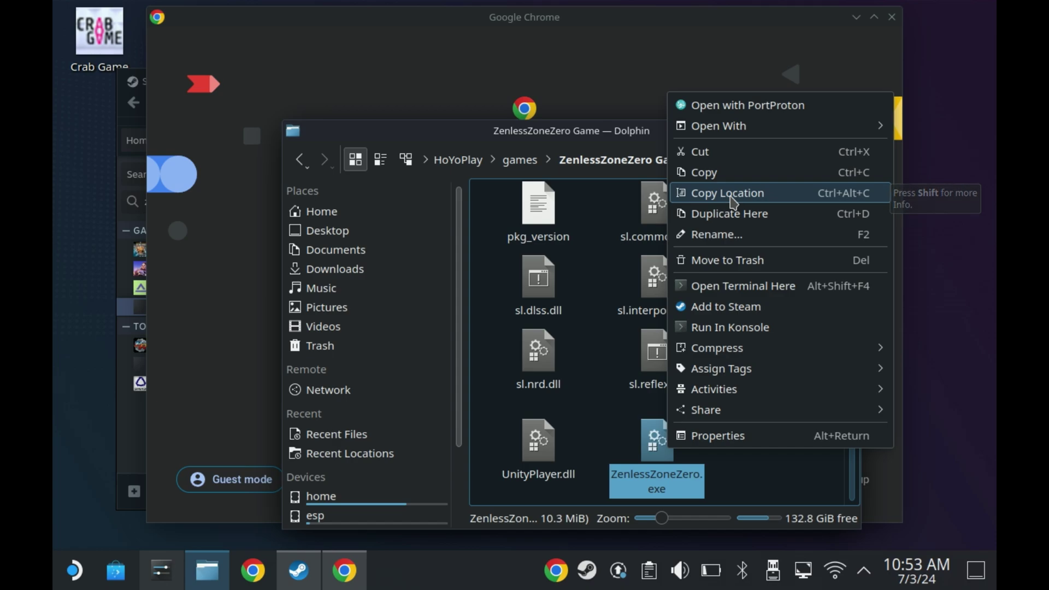
left_click(733, 198)
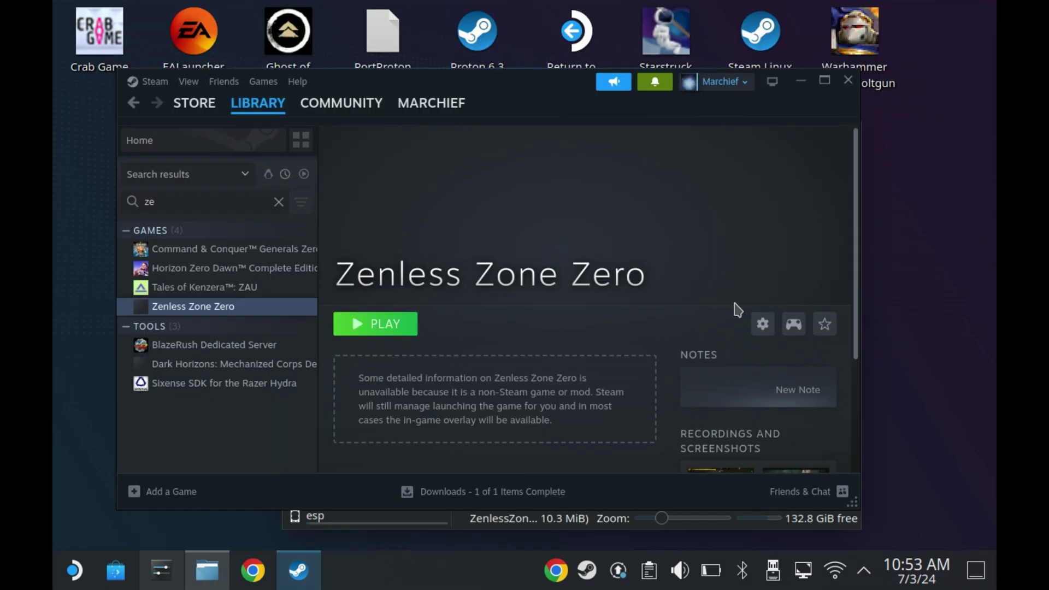
Open the Zenless Zone Zero shortcut's properties and replace its target with the copied ZenlessZoneZero.exe path enclosed in double quotes
left_click(761, 326)
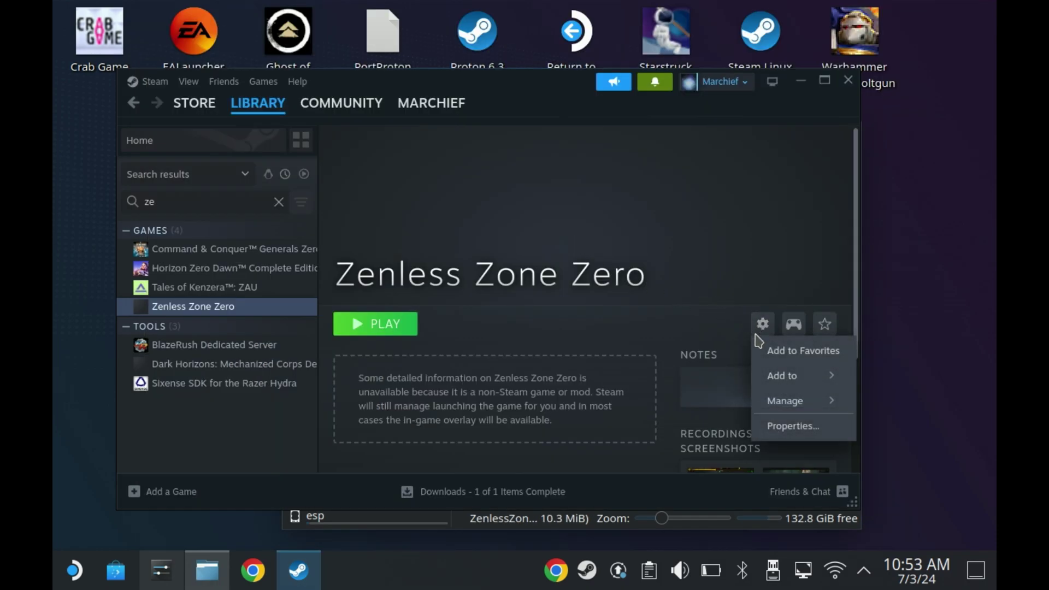
left_click(790, 428)
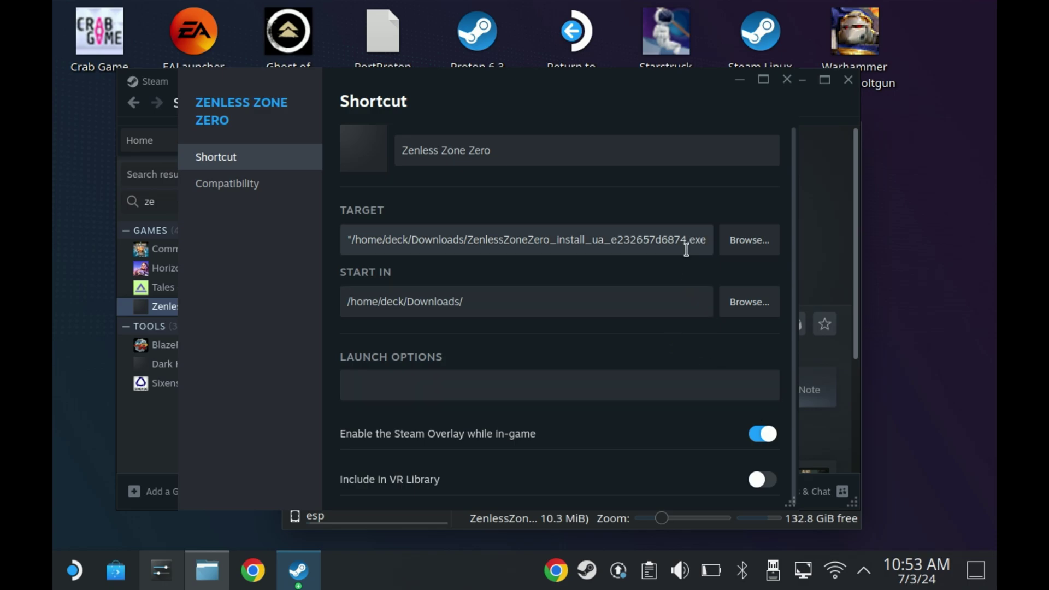
left_click(549, 240)
triple_click(513, 241)
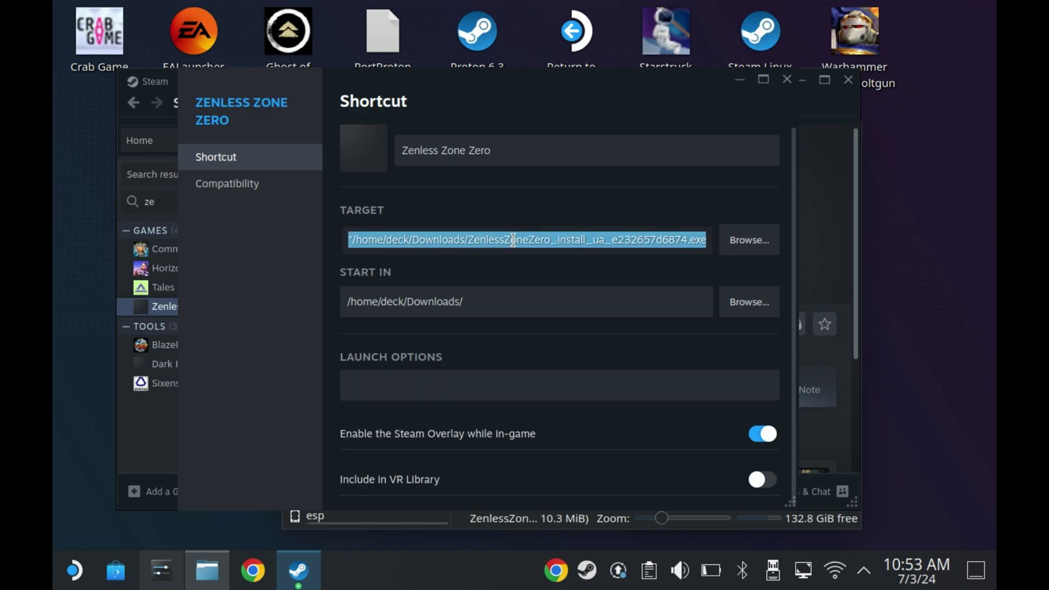
key("super+x")
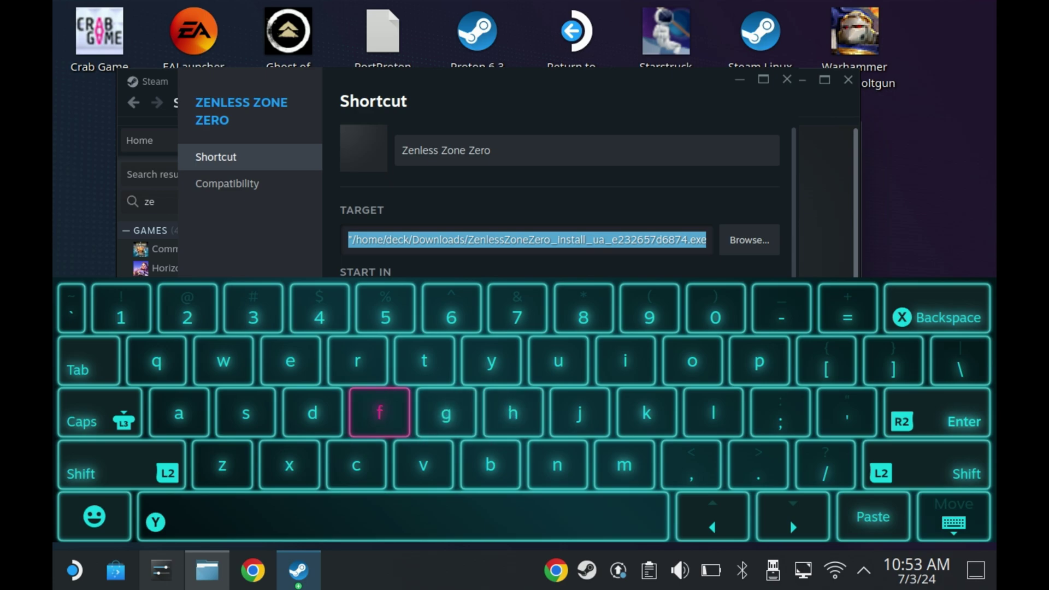
key("shift")
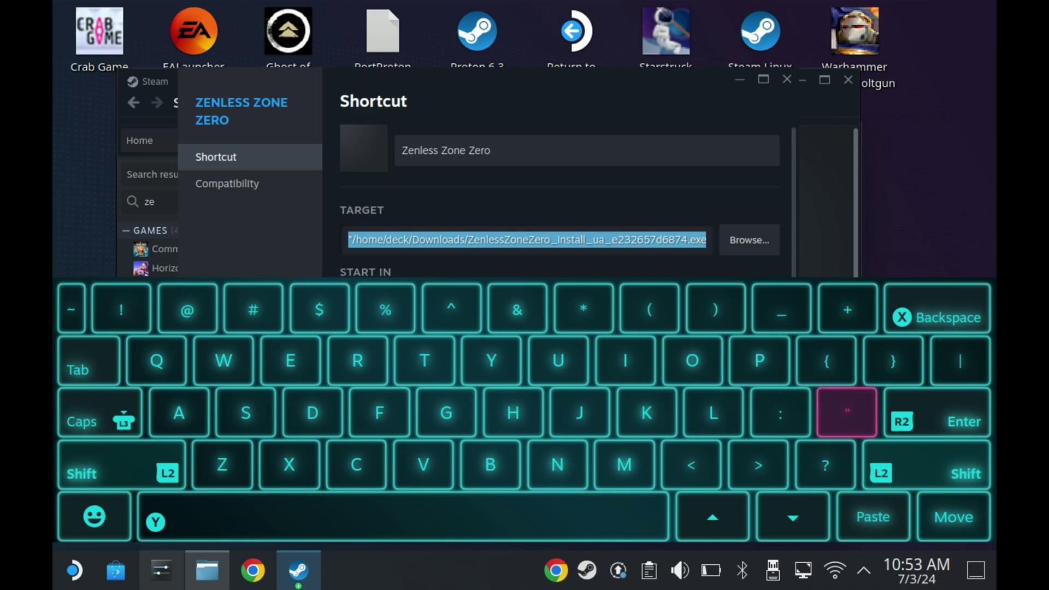
type("\"")
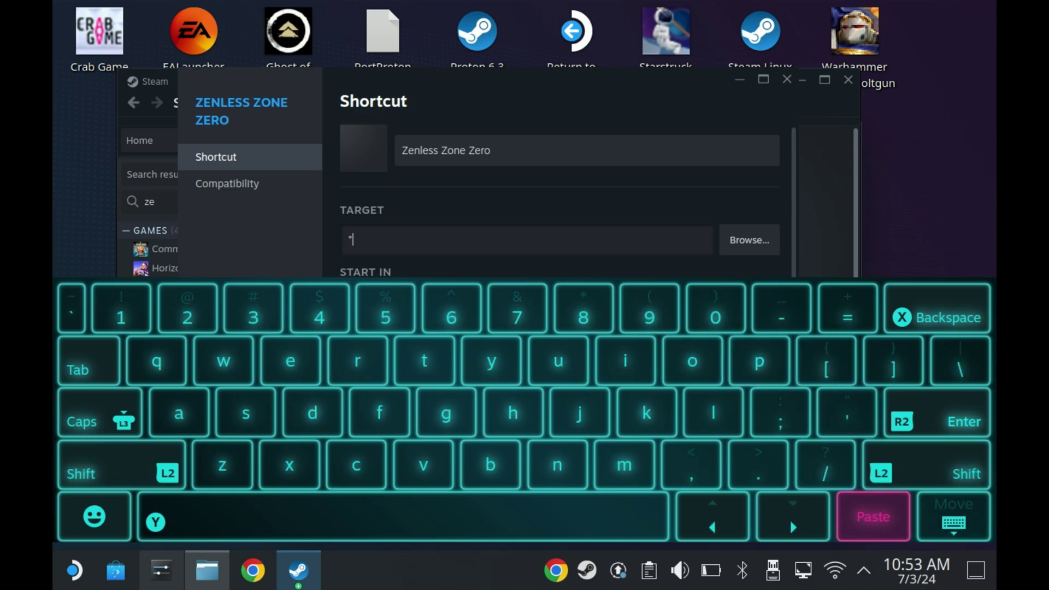
key("ctrl+v")
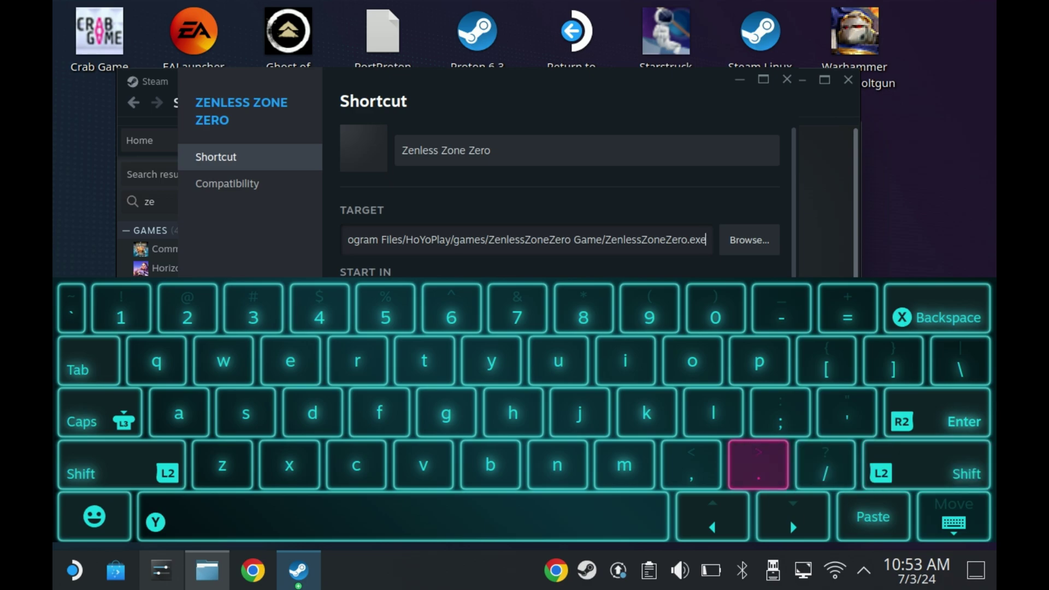
type("\"")
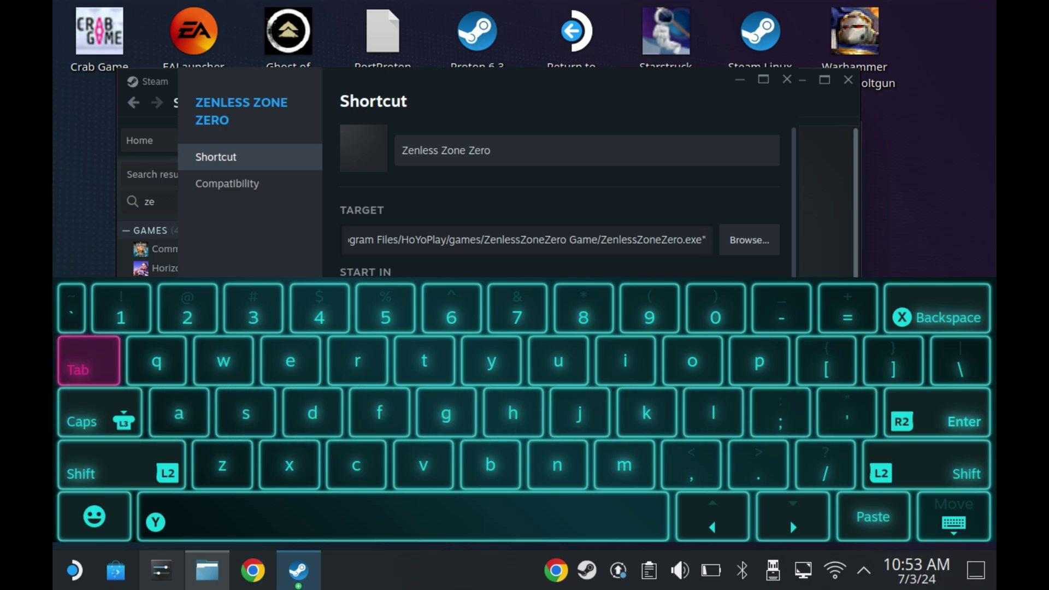
key("Escape")
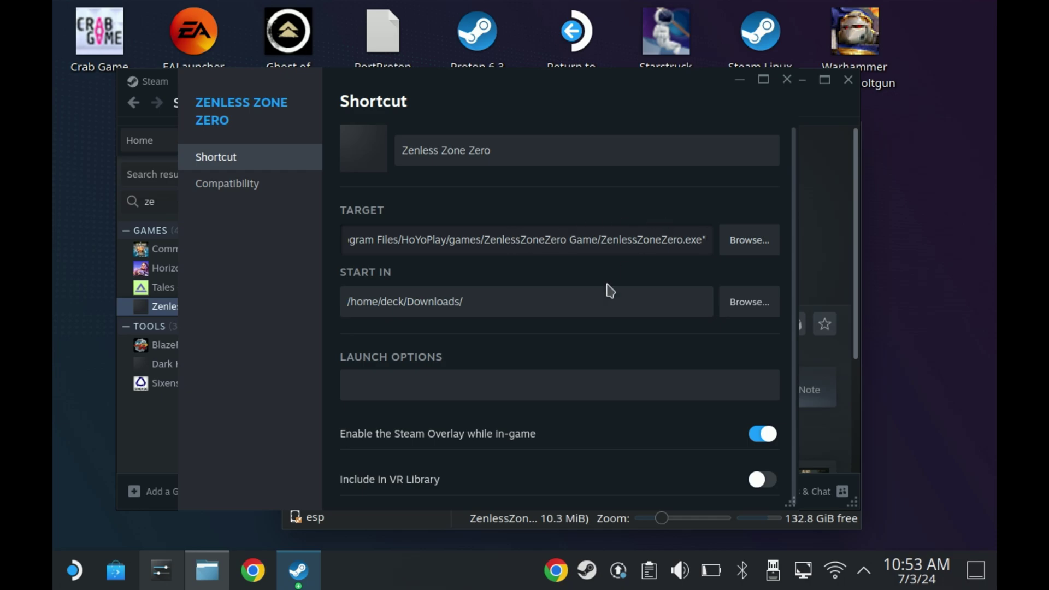
Replace the shortcut's Start In folder /home/deck/Downloads/ with the copied ZenlessZoneZero.exe path, without quotes
left_click(552, 303)
key("ctrl+a")
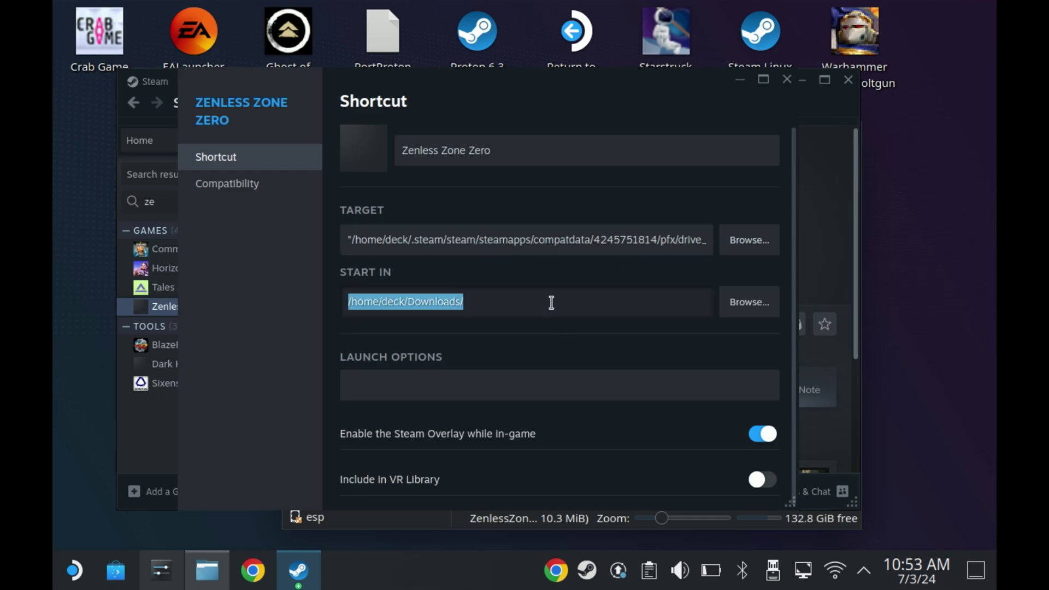
key("super+x")
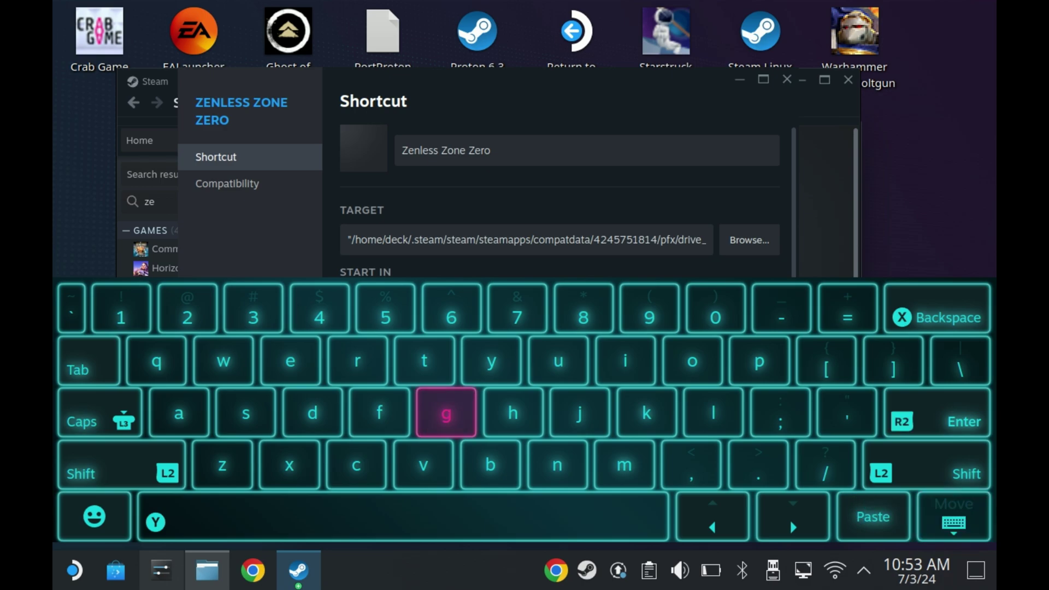
left_click(953, 517)
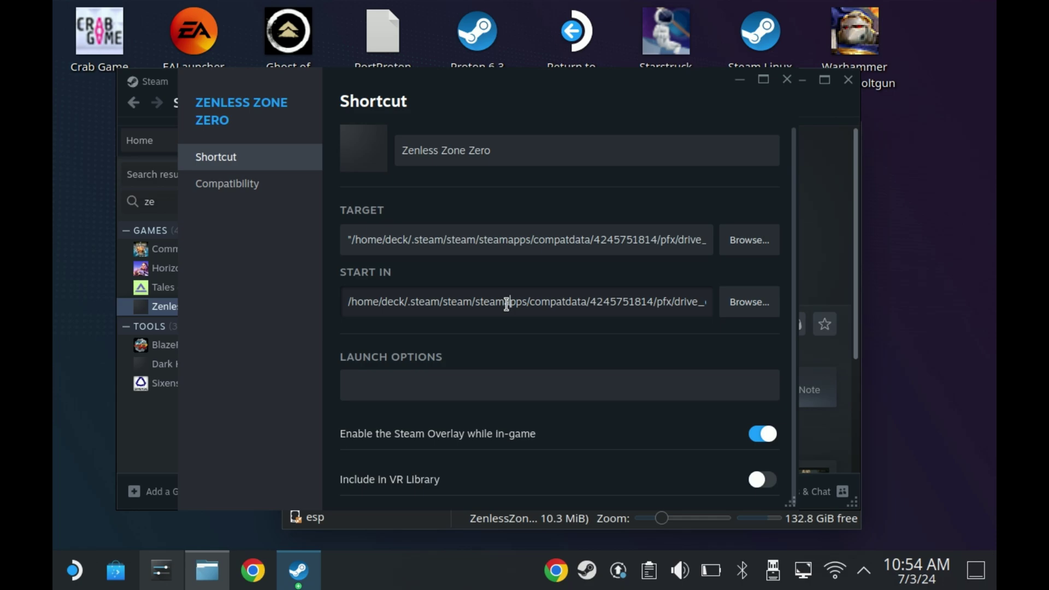
Remove ZenlessZoneZero.exe from the end of the Start In path so it ends at "ZenlessZoneZero Game/", and close the properties
key("Right")
key("Right")
key("Right")
key("Right")
key("Right")
key("Right")
key("Right")
key("Right")
key("Right")
key("Right")
key("Right")
key("Right")
key("Right")
key("Right")
key("Right")
key("Right")
key("Right")
key("Right")
key("Right")
key("Right")
key("Right")
key("Right")
key("Right")
key("Right")
key("Right")
key("Right")
key("Right")
key("Right")
key("Right")
key("Right")
key("Right")
key("Right")
key("Right")
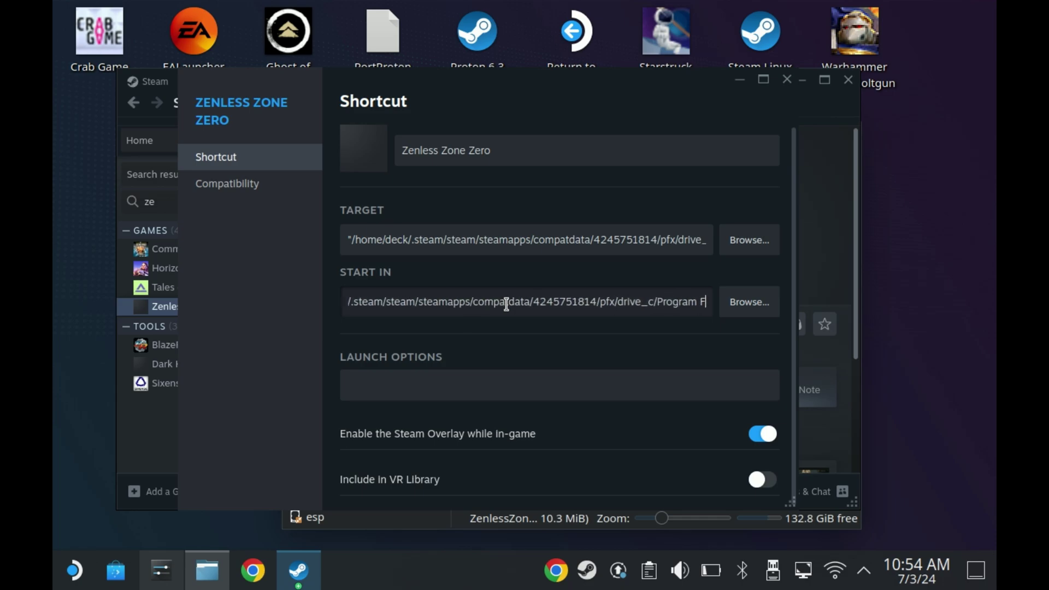
key("Right")
key("Right")
key("Right")
key("Right")
key("Right")
key("Right")
key("Right")
key("Right")
key("Right")
key("Right")
key("Right")
key("Right")
key("Right")
key("Right")
key("Right")
key("Right")
key("Right")
key("Right")
key("Right")
key("Right")
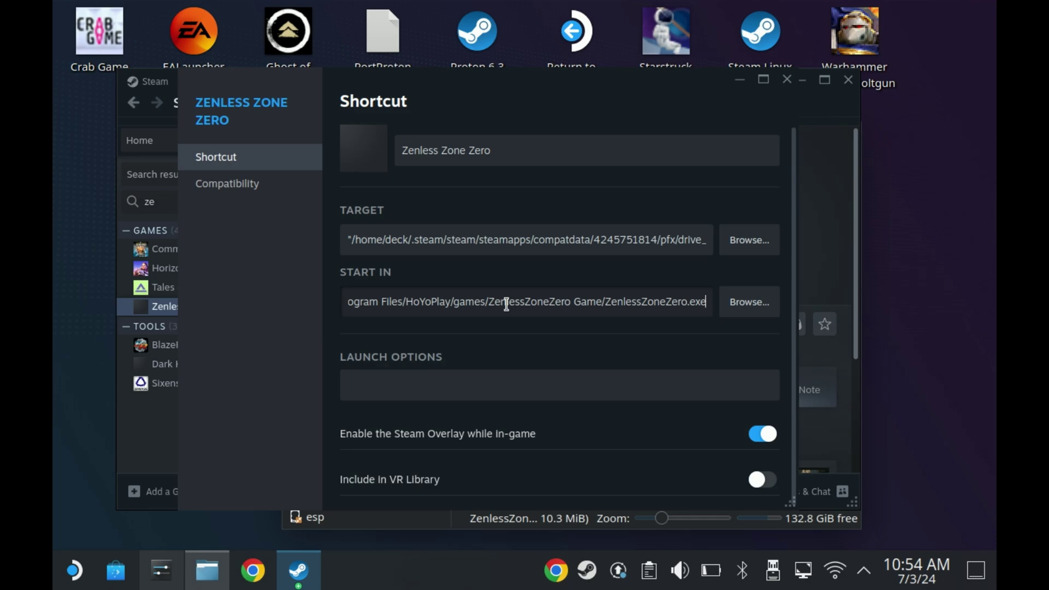
left_click(507, 304)
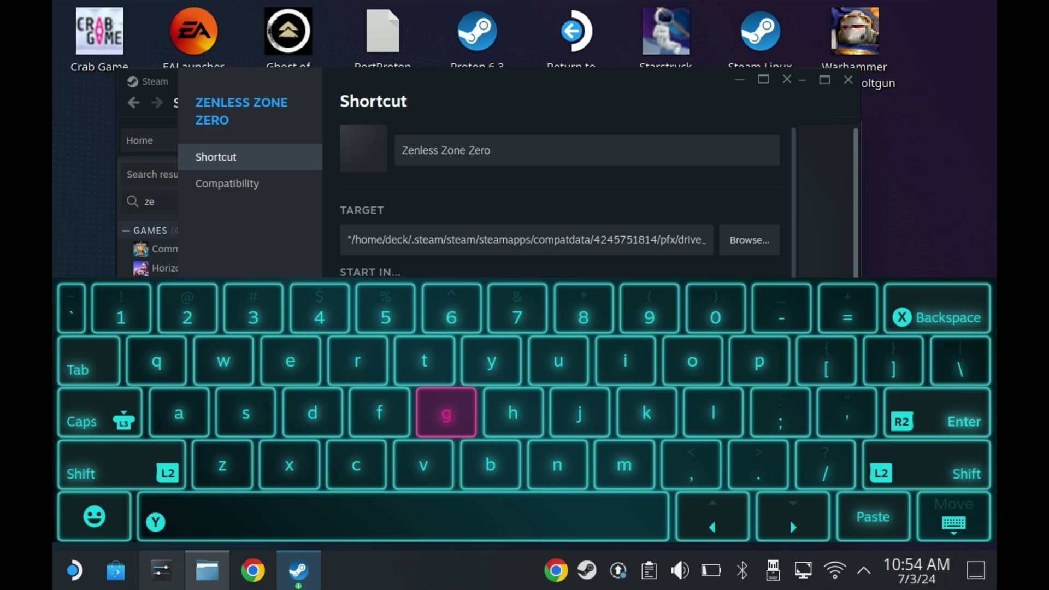
key("Escape")
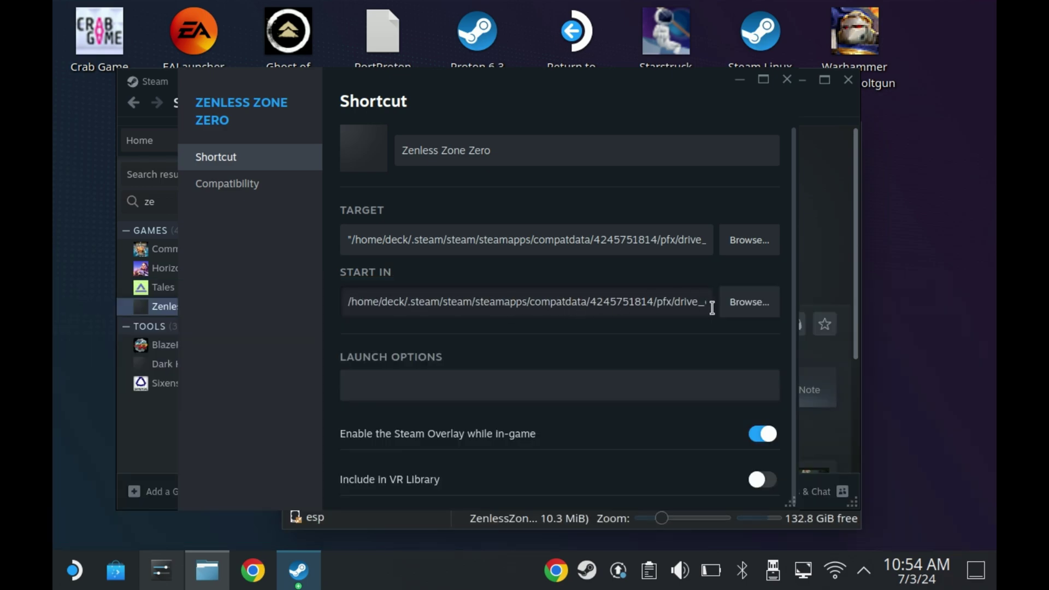
left_click_drag(698, 302, 730, 320)
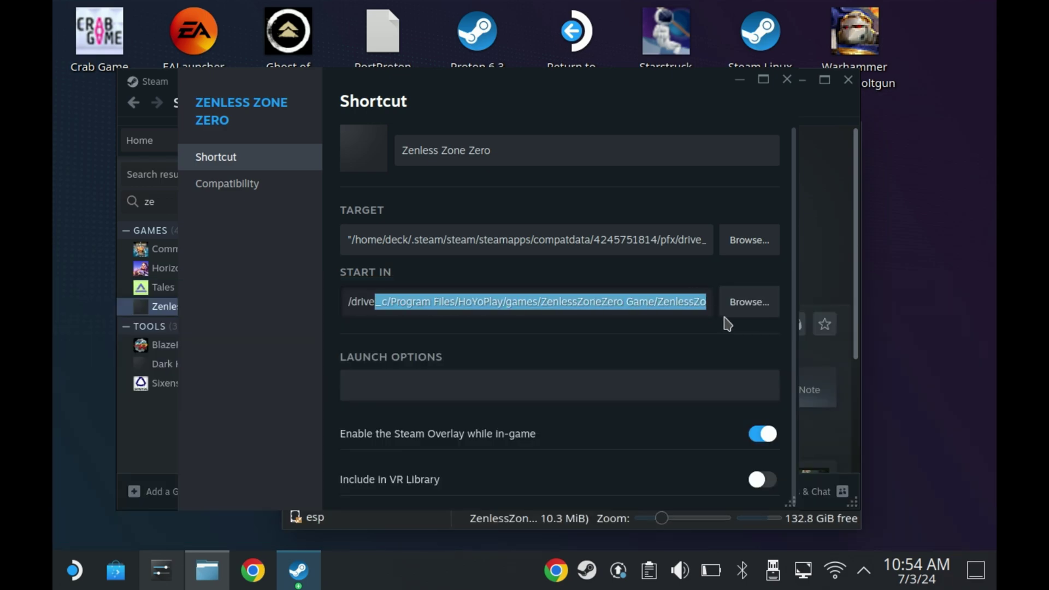
double_click(687, 302)
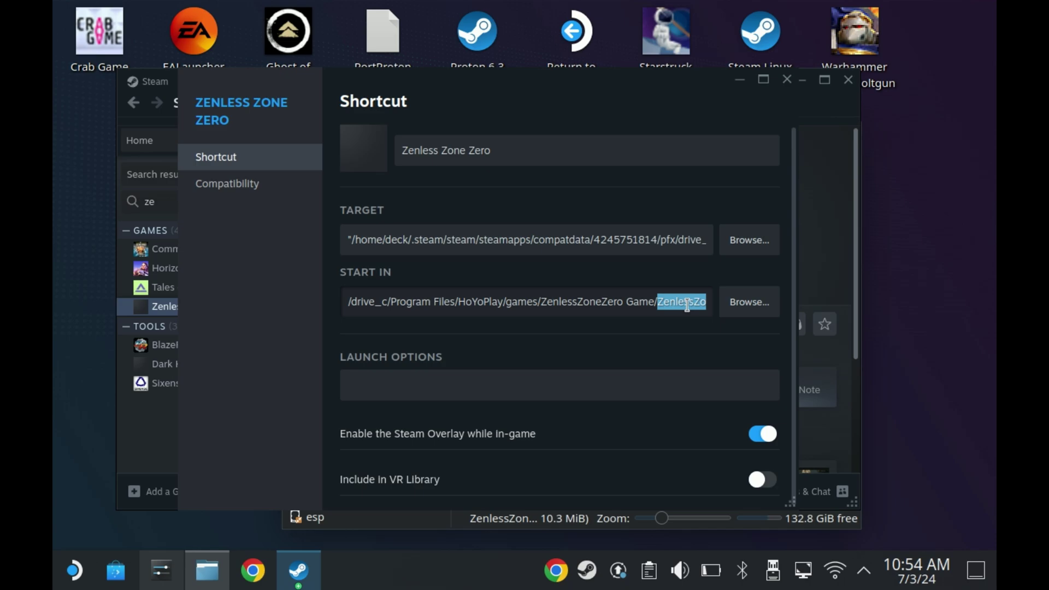
key("super+x")
key("super+x")
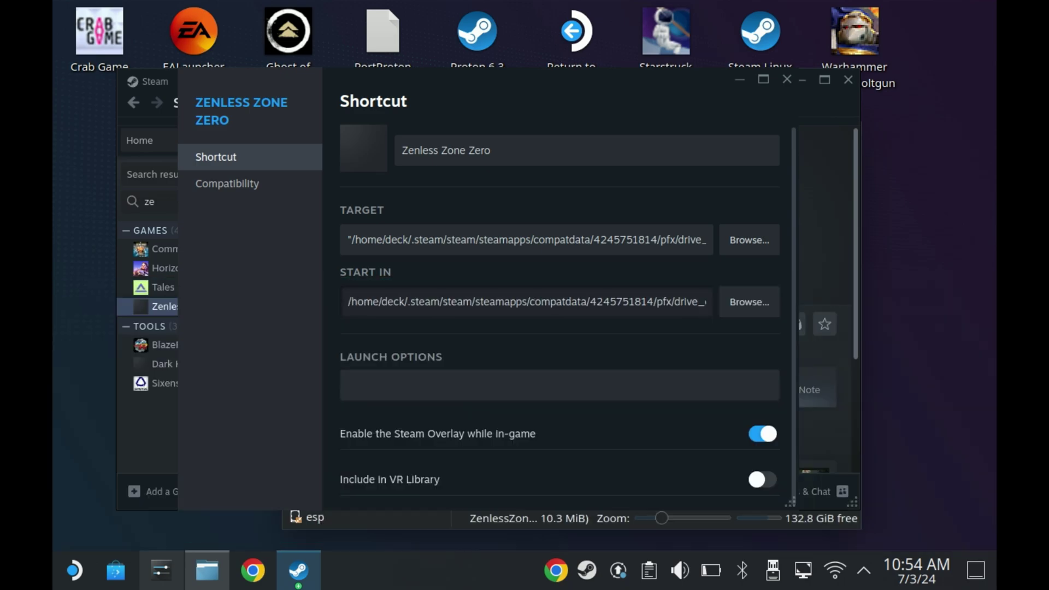
left_click_drag(687, 302, 773, 335)
left_click(698, 302)
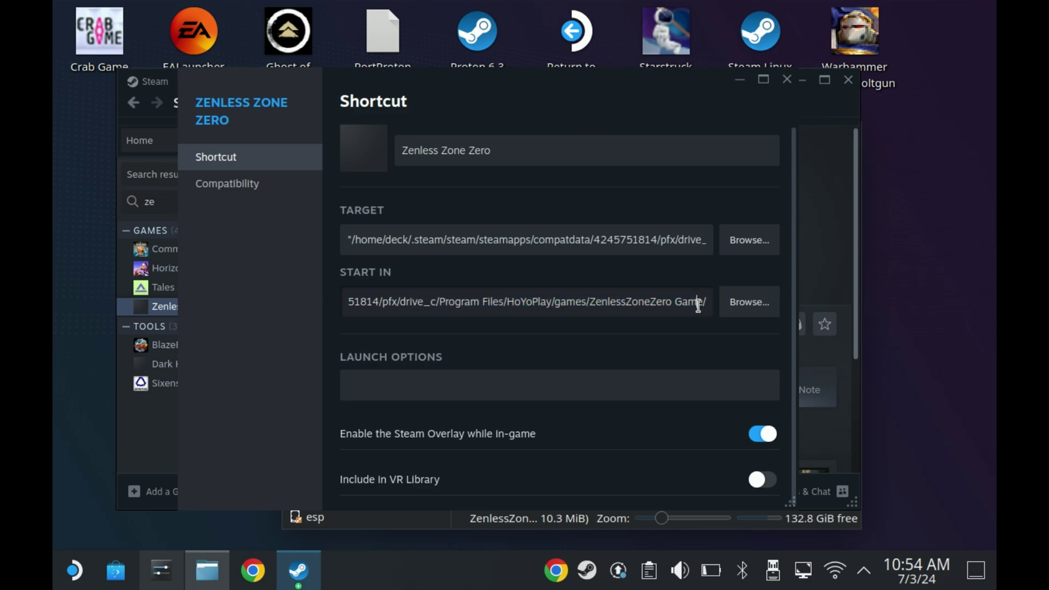
left_click(659, 358)
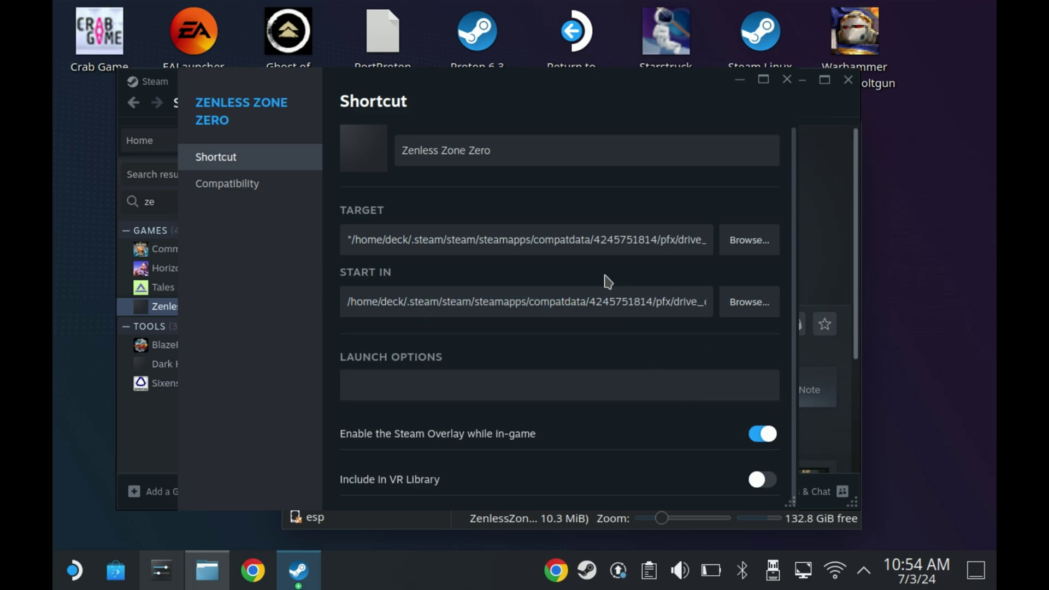
left_click(535, 156)
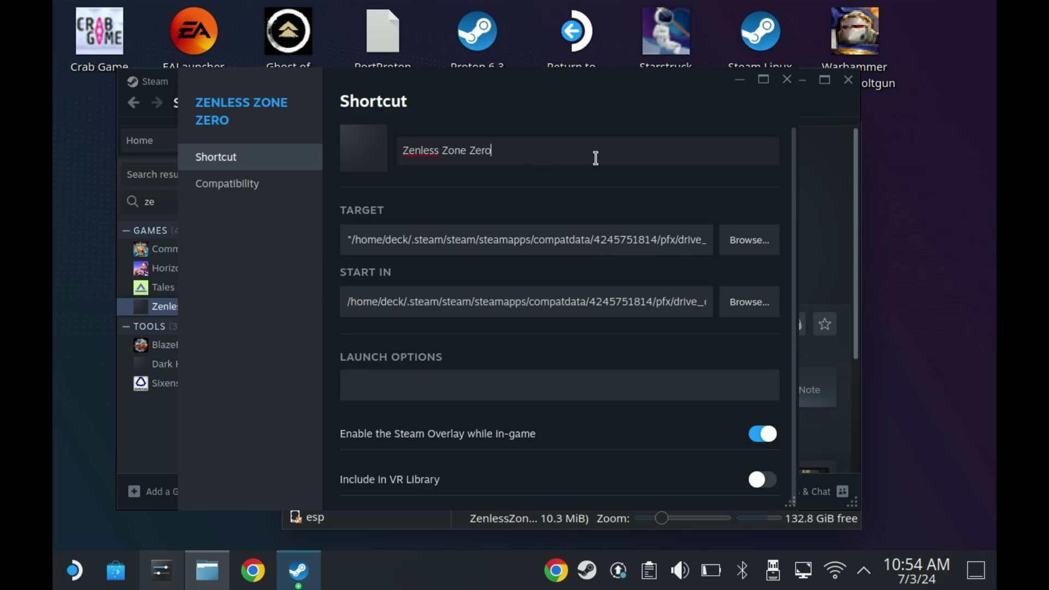
left_click(787, 81)
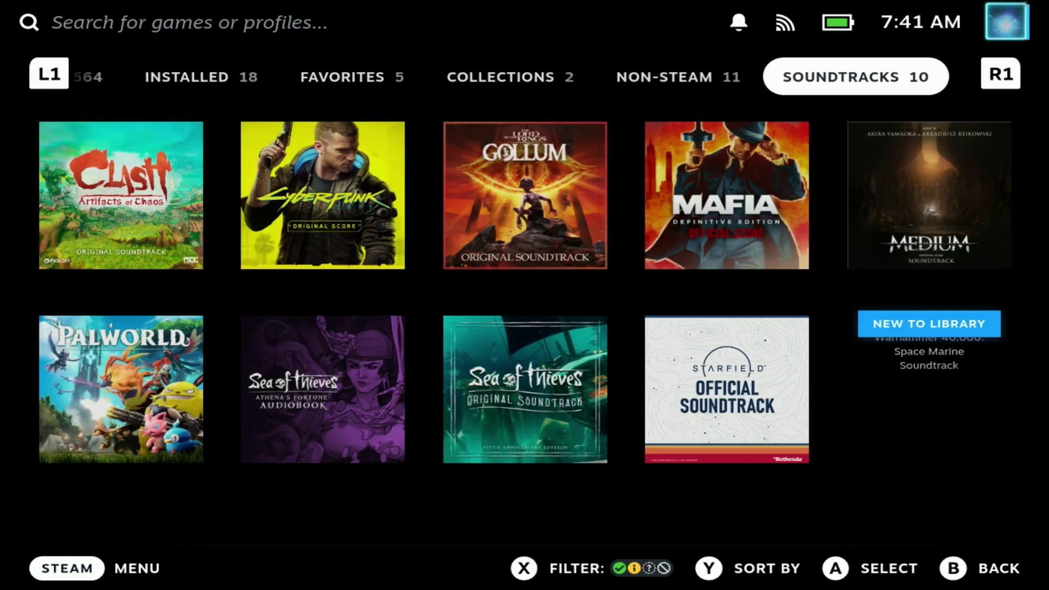
In Steam's Gaming Mode library, open the Zenless Zone Zero page from the non-Steam games
key("shift+Tab")
key("Down")
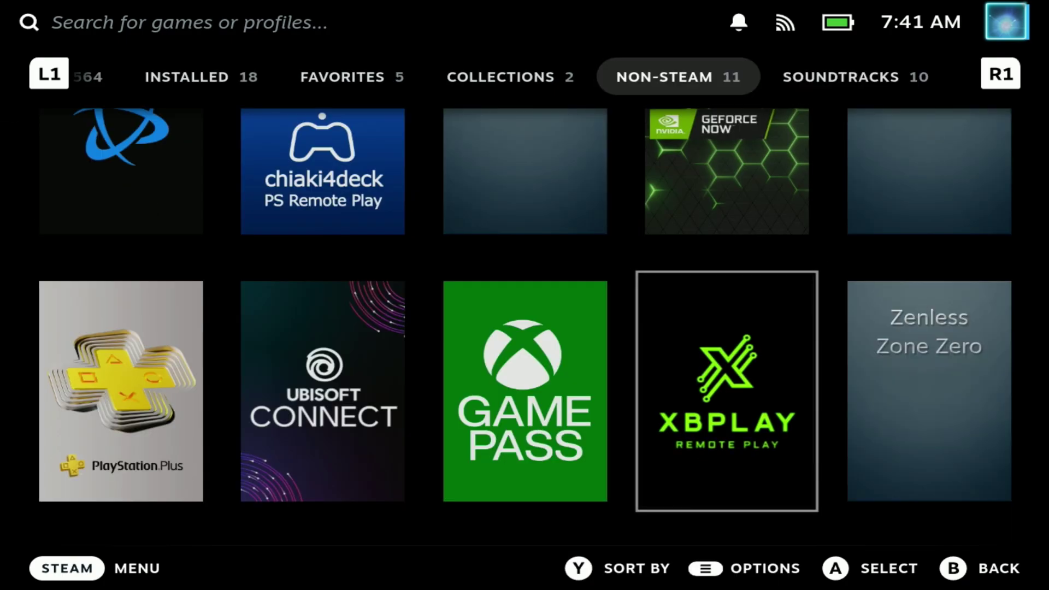
key("Right")
key("Return")
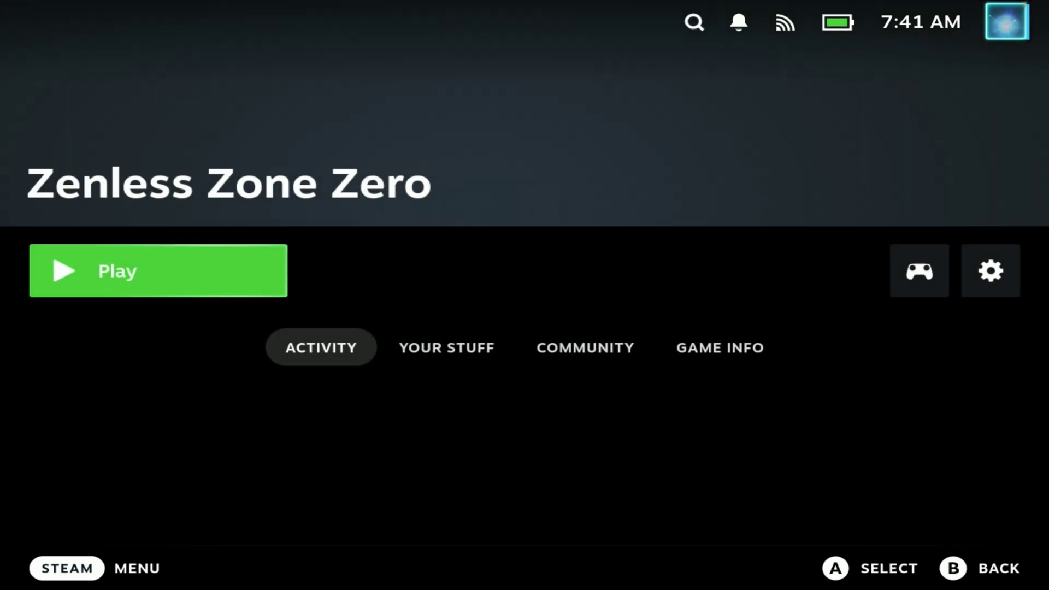